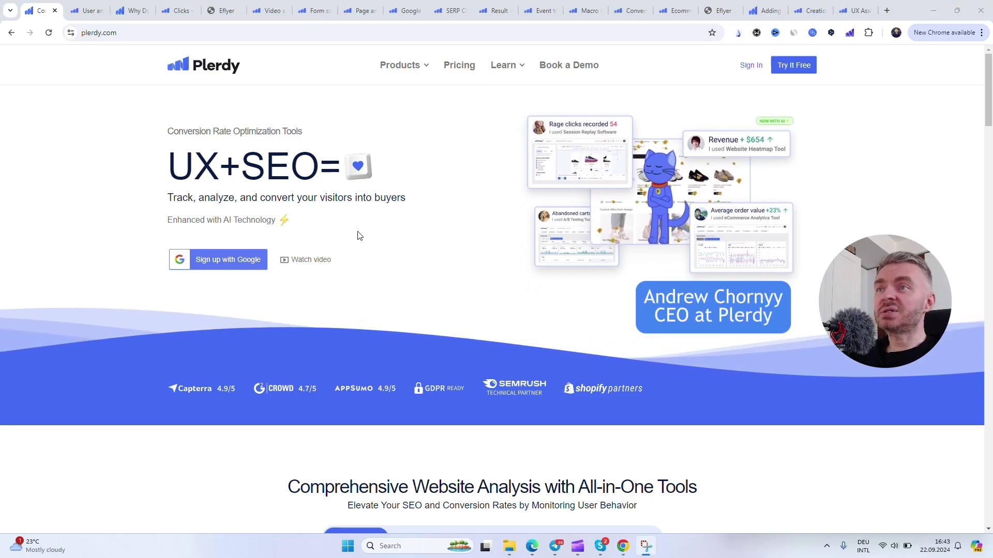
pyautogui.scroll(-3, 361, 233)
pyautogui.scroll(3, 368, 263)
pyautogui.scroll(-4, 432, 270)
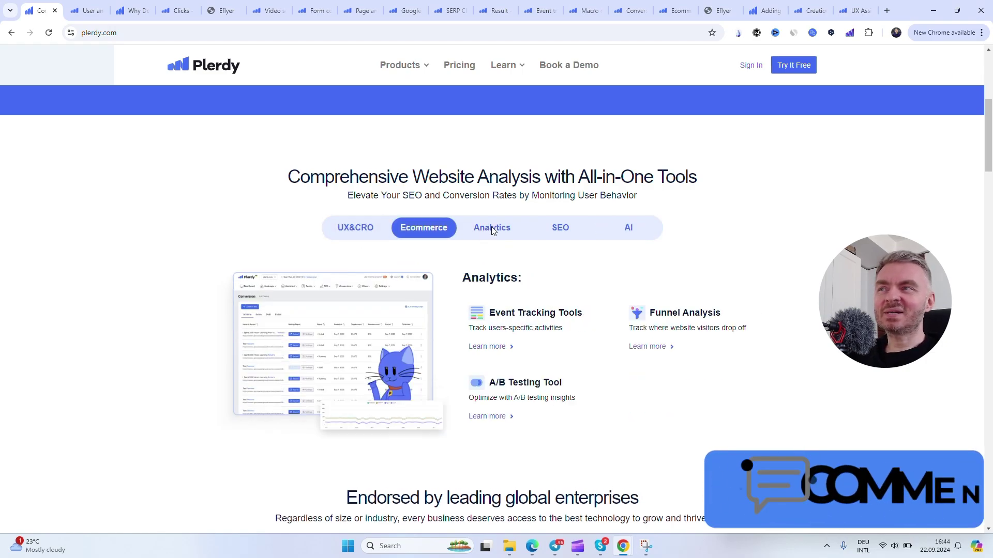
pyautogui.scroll(4, 435, 264)
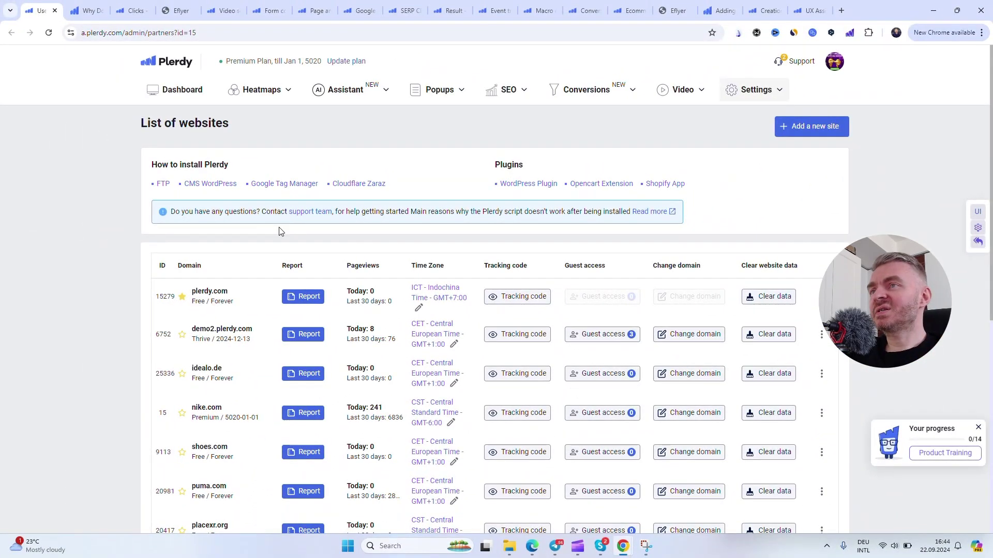
pyautogui.scroll(-1, 516, 314)
pyautogui.scroll(1, 517, 314)
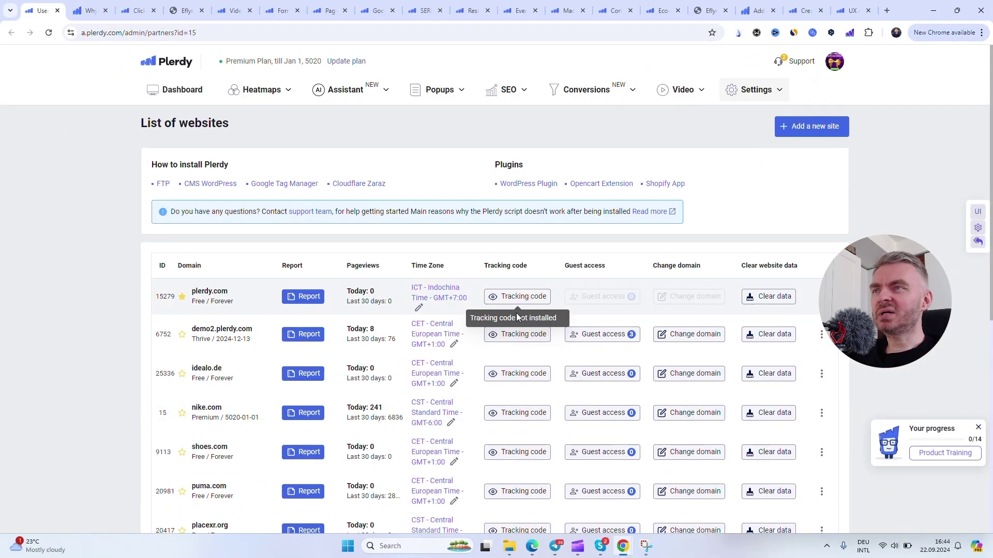
# Copy the main tracking code from the plerdy.com install scripts dialog.
pyautogui.click(519, 298)
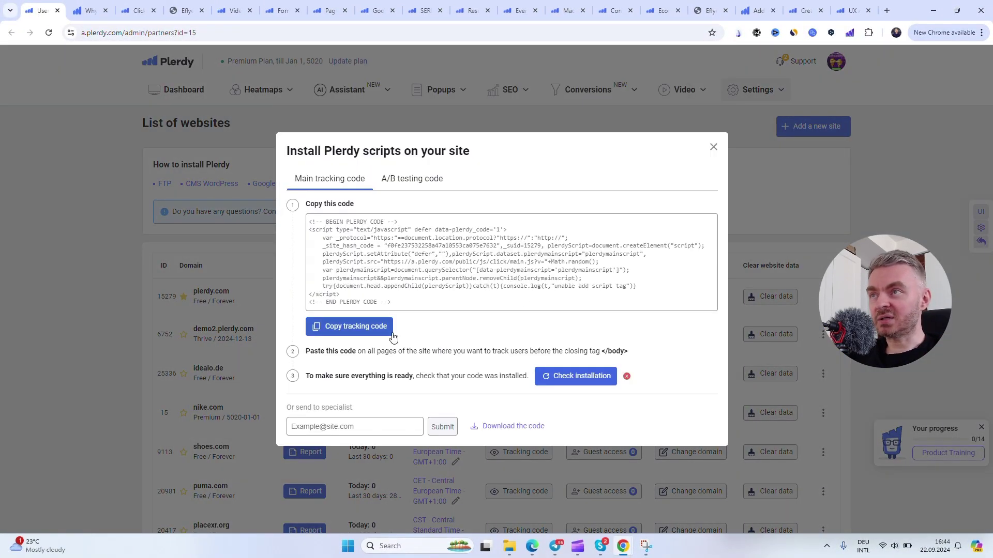
pyautogui.moveTo(364, 245); pyautogui.dragTo(461, 283)
pyautogui.click(465, 294)
pyautogui.click(359, 328)
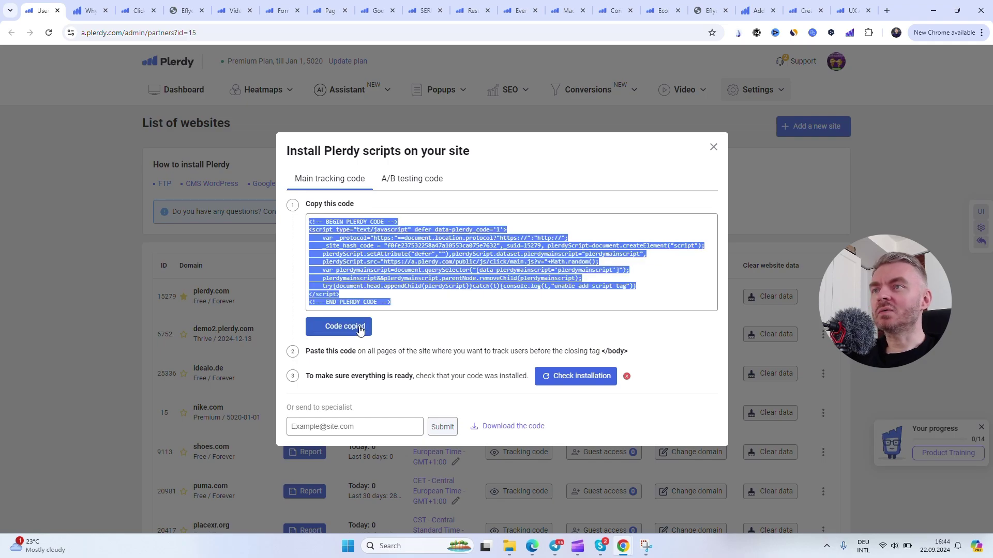
# Select and copy the A/B testing tracking code for plerdy.com.
pyautogui.click(410, 185)
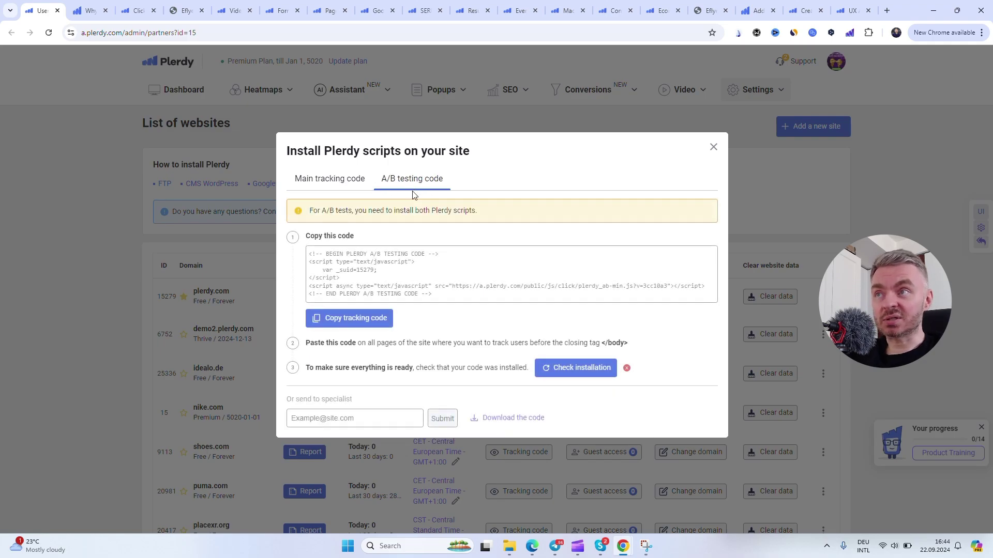
pyautogui.click(347, 184)
pyautogui.click(394, 255)
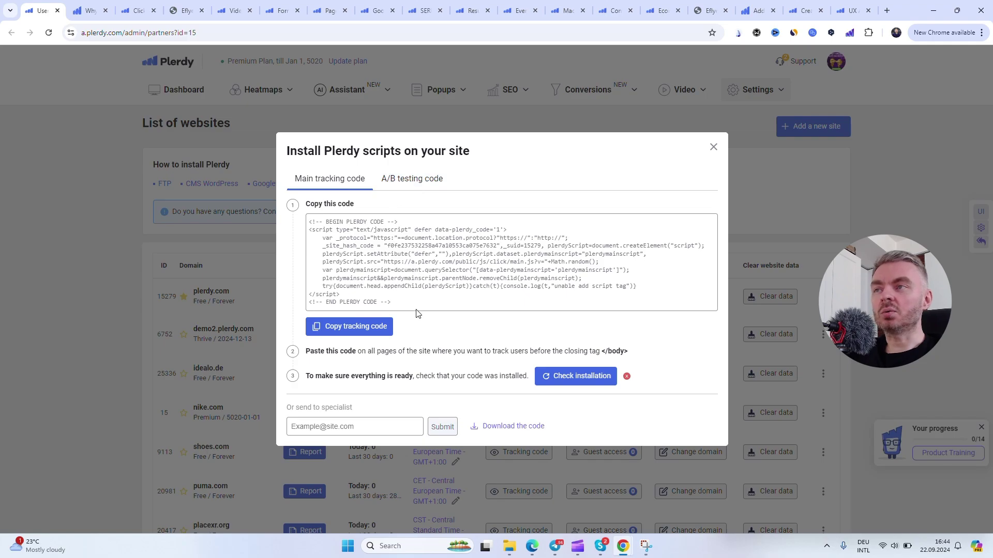
pyautogui.click(412, 177)
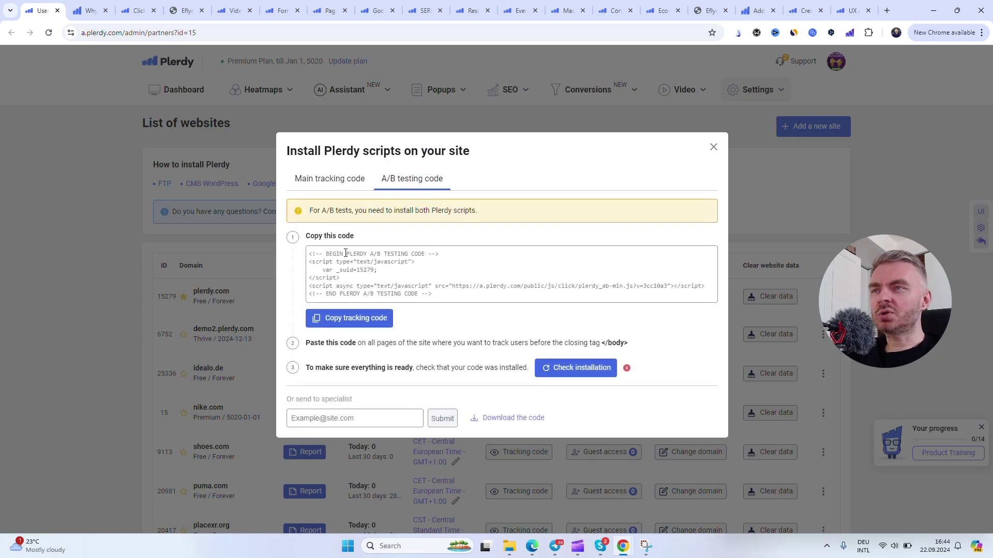
pyautogui.moveTo(345, 254); pyautogui.dragTo(439, 296)
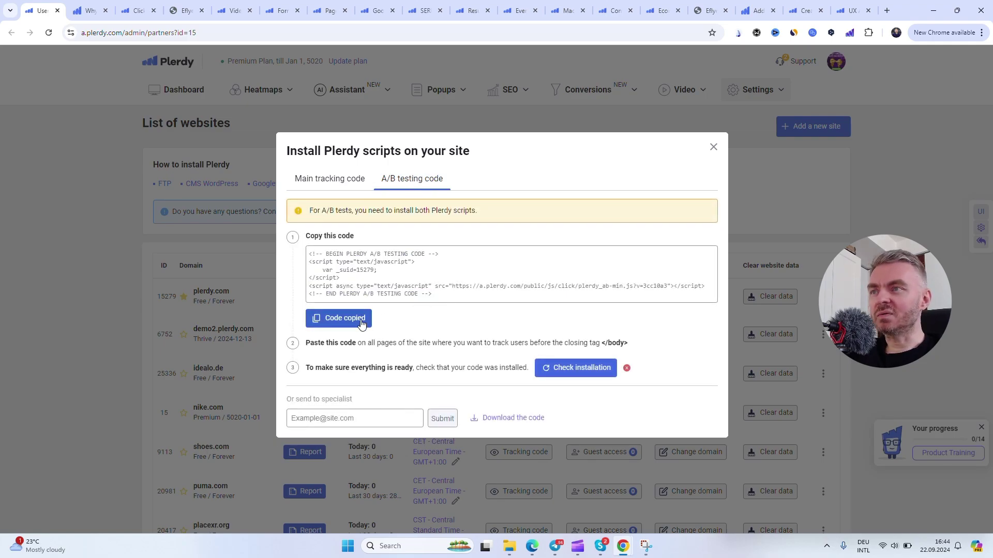
pyautogui.moveTo(372, 259); pyautogui.dragTo(482, 286)
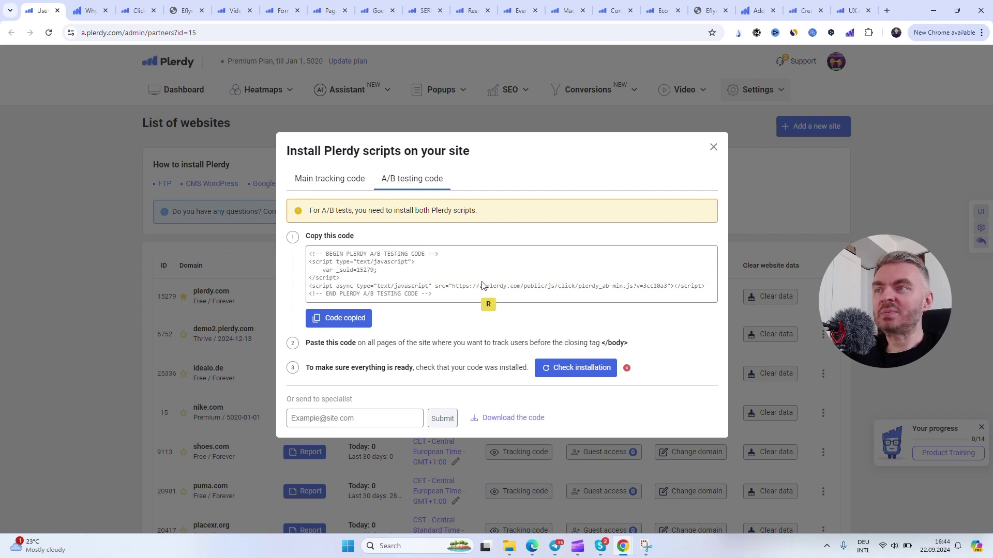
pyautogui.click(333, 179)
pyautogui.click(411, 179)
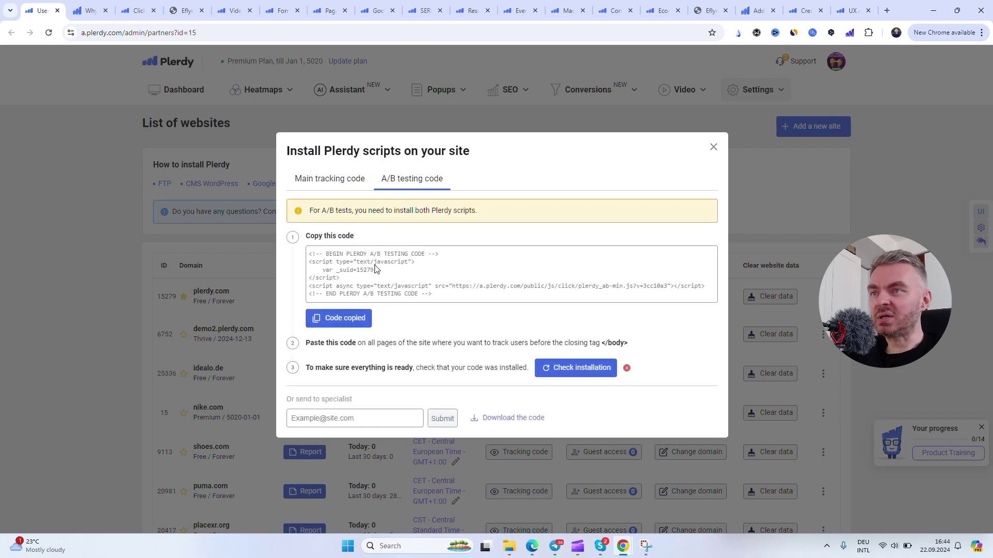
pyautogui.moveTo(360, 262); pyautogui.dragTo(420, 287)
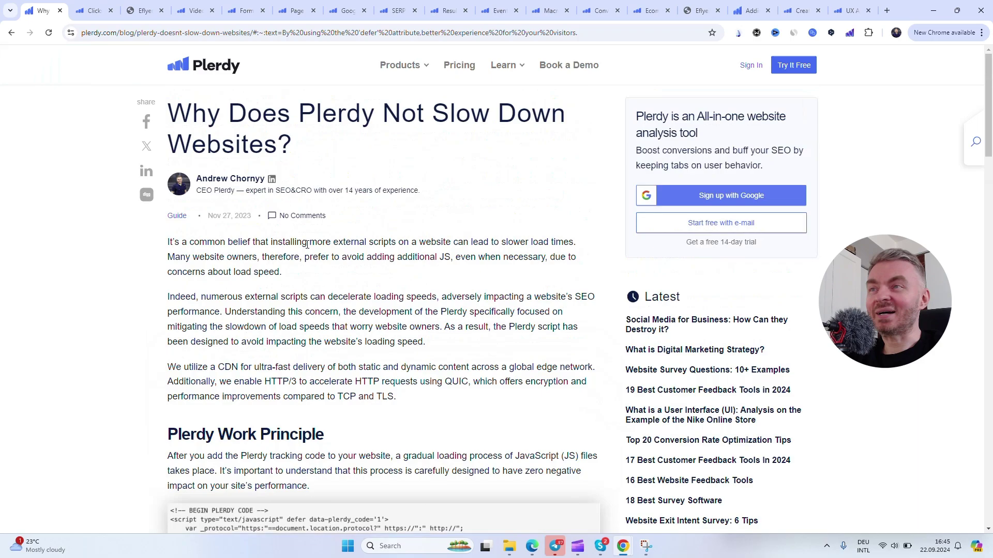
pyautogui.scroll(-2, 312, 247)
pyautogui.scroll(-5, 313, 247)
pyautogui.scroll(-1, 314, 247)
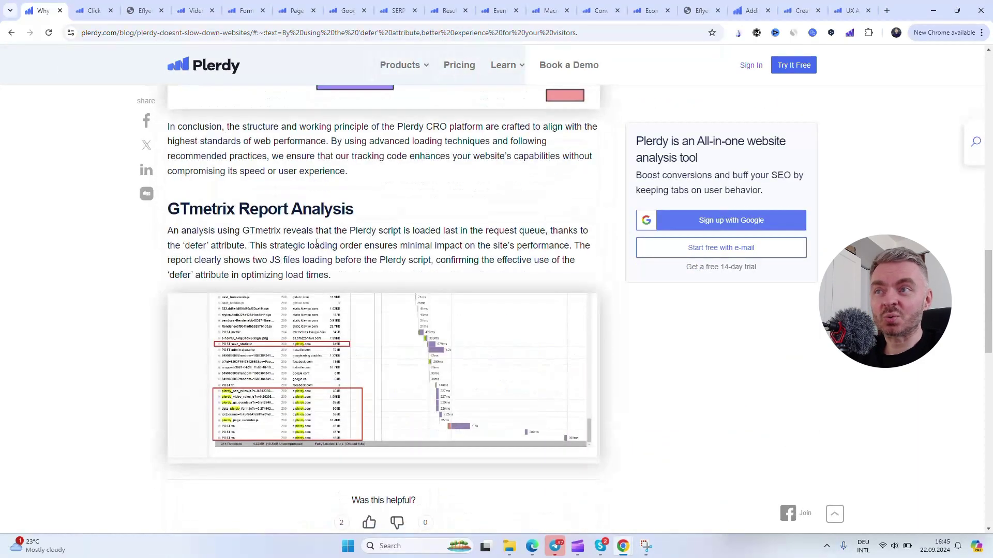
pyautogui.scroll(-5, 315, 247)
pyautogui.scroll(-2, 316, 247)
pyautogui.scroll(5, 316, 247)
pyautogui.scroll(5, 334, 287)
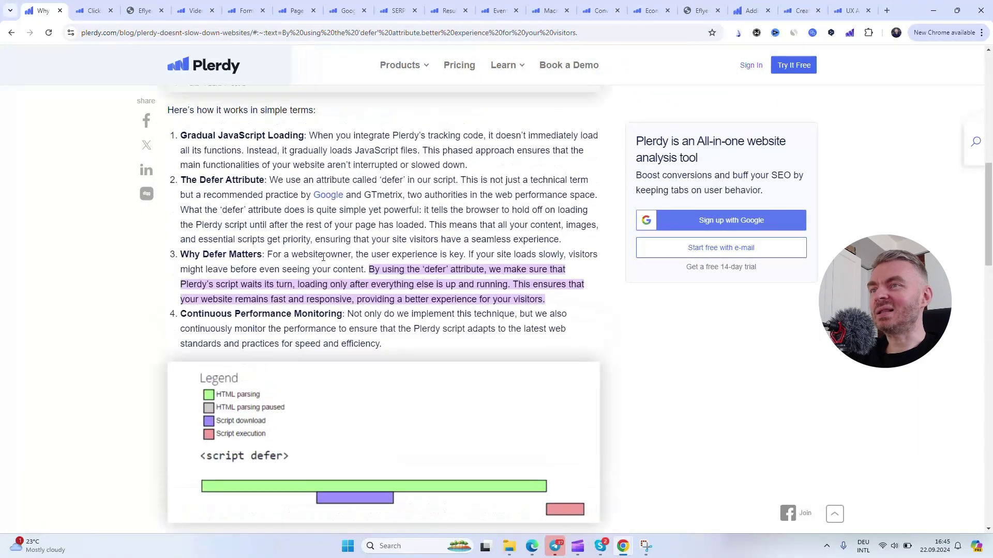
pyautogui.scroll(5, 358, 329)
pyautogui.scroll(2, 358, 330)
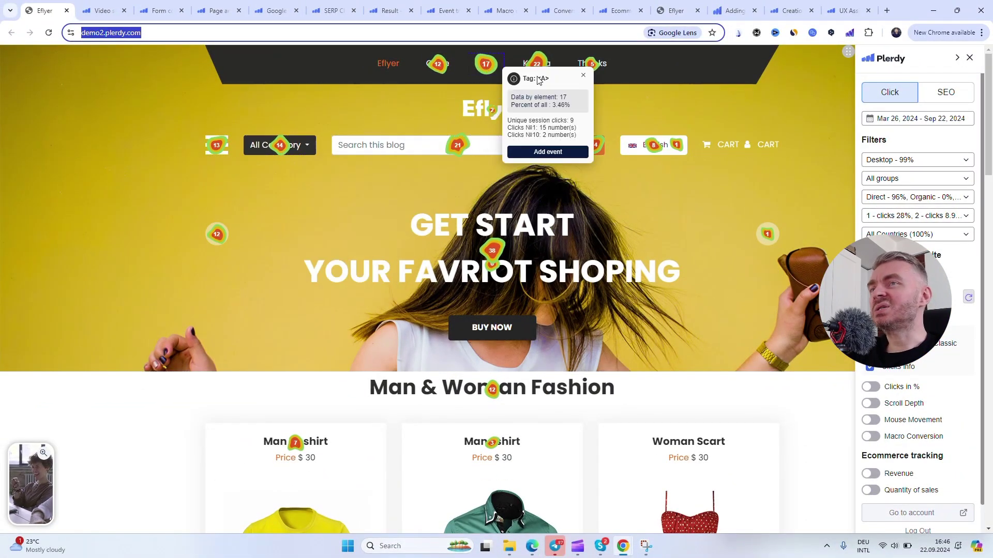
pyautogui.scroll(-1, 494, 352)
pyautogui.scroll(-2, 494, 350)
pyautogui.scroll(1, 459, 290)
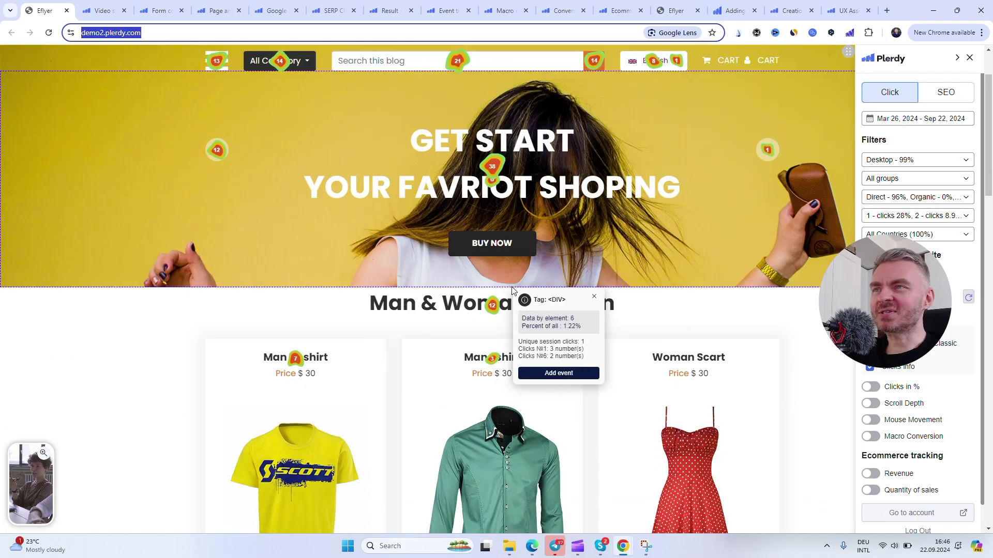
pyautogui.scroll(1, 458, 290)
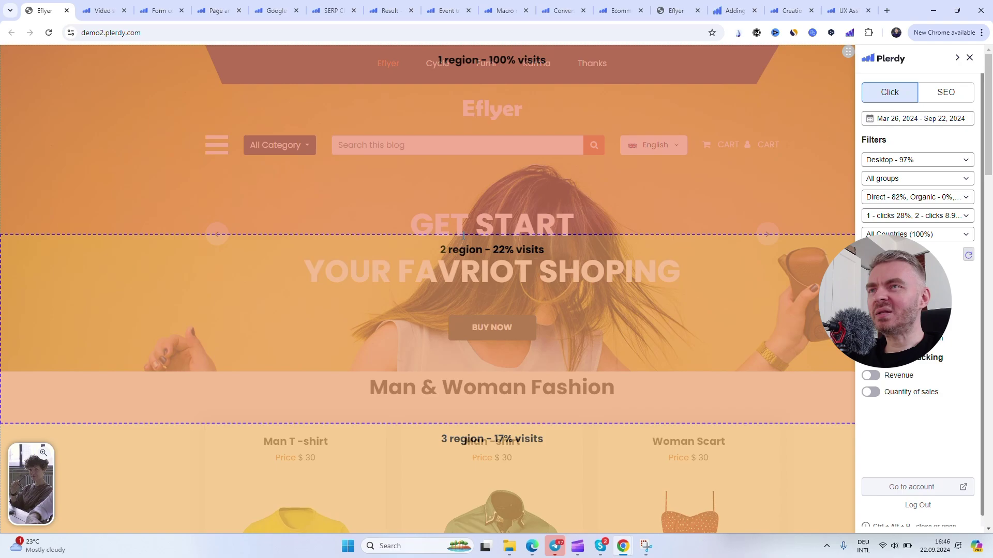
pyautogui.scroll(-3, 463, 235)
pyautogui.scroll(3, 664, 308)
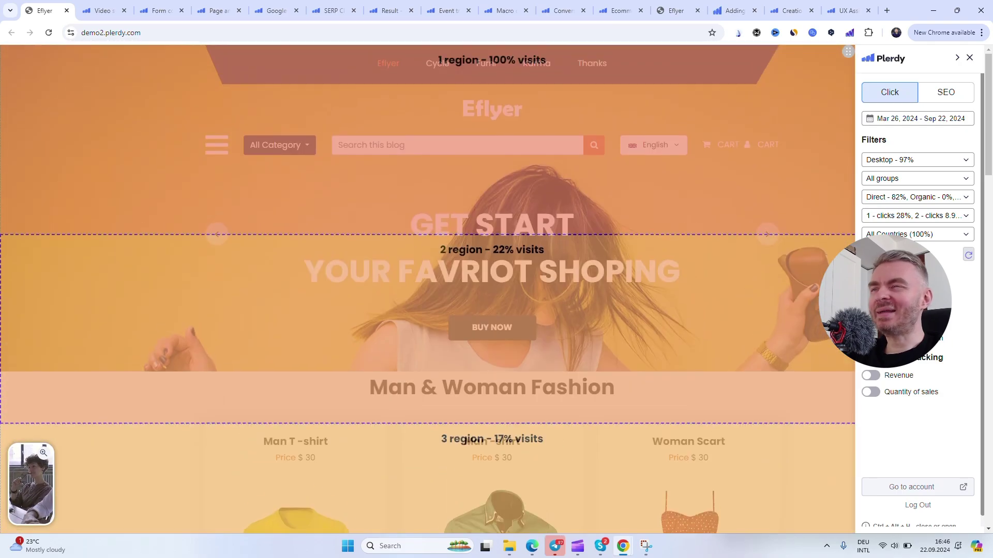
# Switch the demo store heatmap to Clicks and check its device, group, source, click-count and country filters.
pyautogui.click(885, 278)
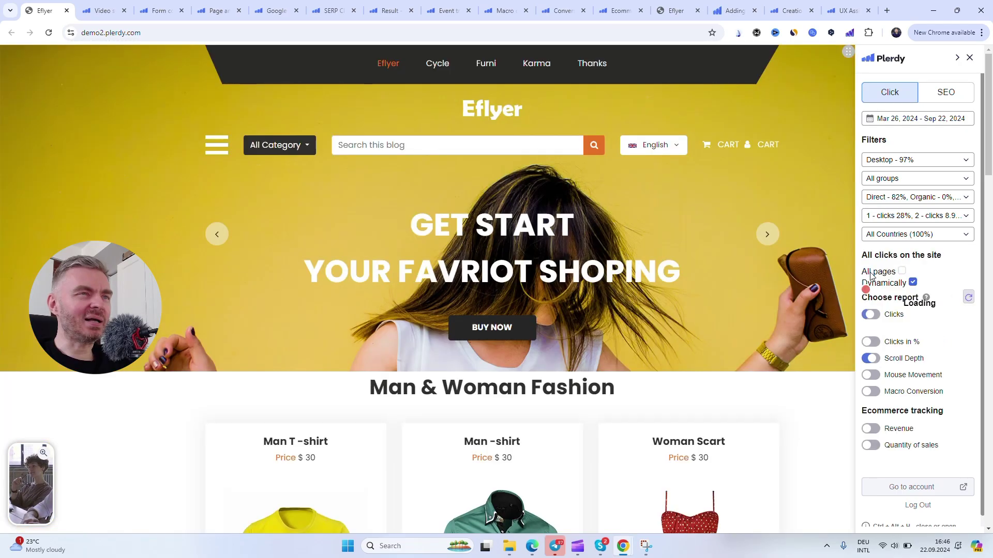
pyautogui.click(969, 161)
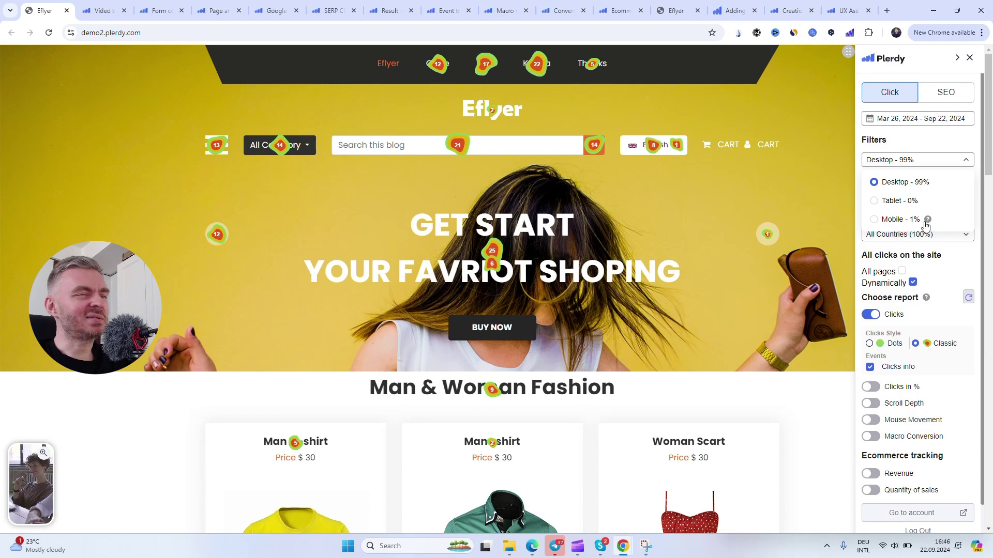
pyautogui.click(960, 162)
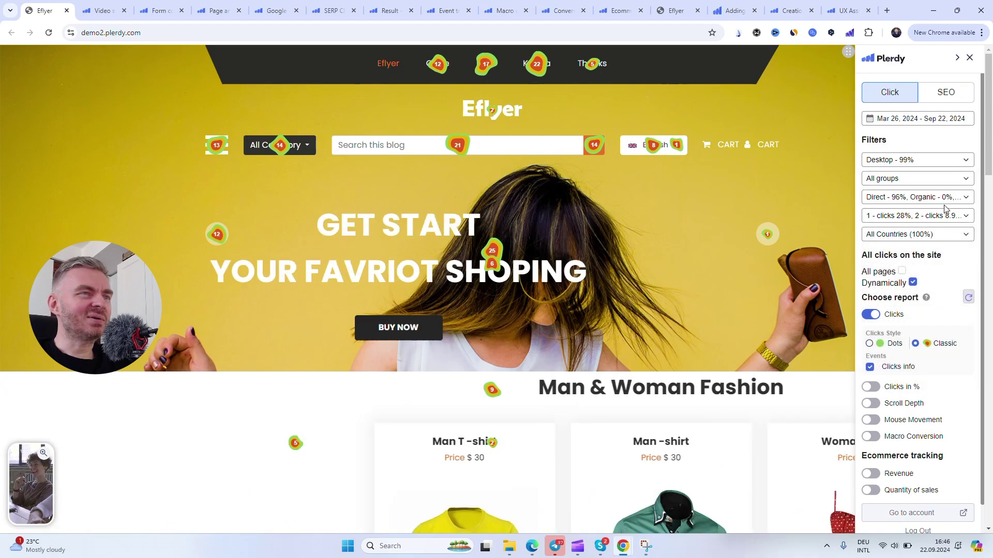
pyautogui.click(966, 180)
pyautogui.click(969, 198)
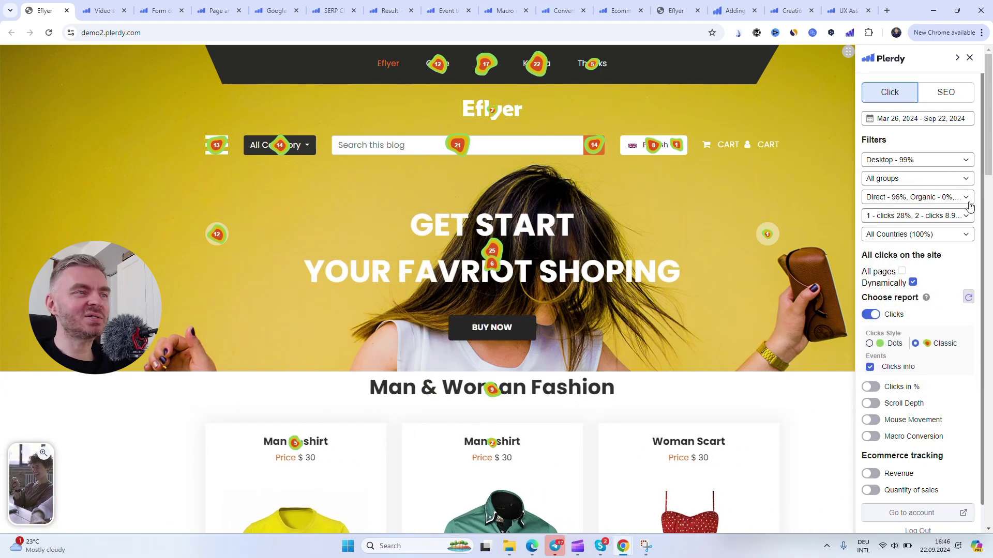
pyautogui.click(966, 199)
pyautogui.click(969, 216)
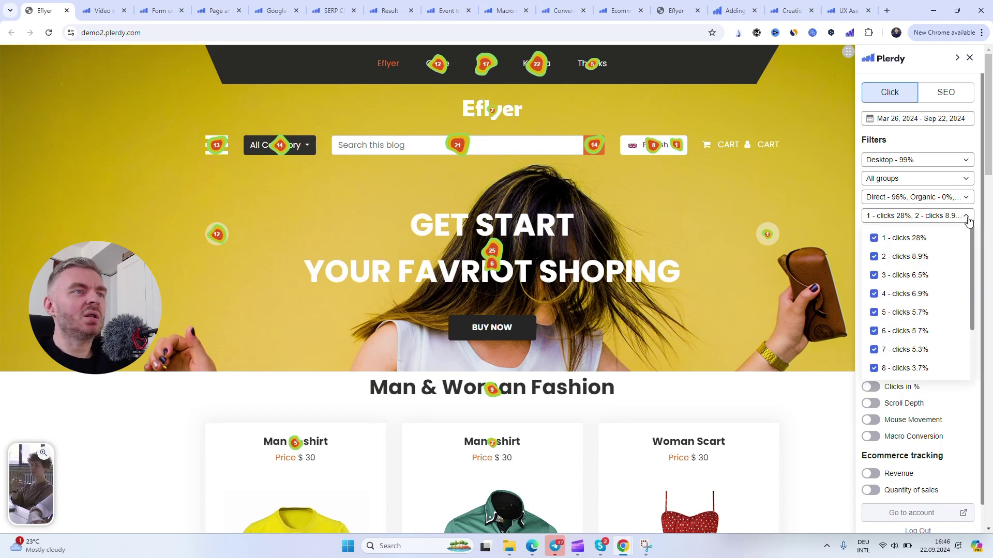
pyautogui.click(967, 218)
pyautogui.click(967, 235)
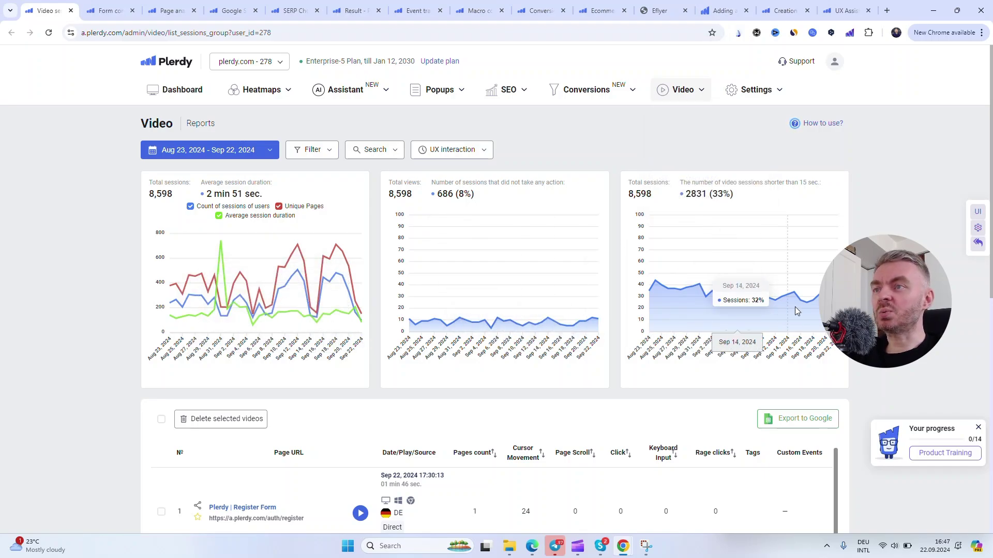
pyautogui.scroll(-3, 442, 311)
pyautogui.scroll(-1, 446, 310)
pyautogui.scroll(-3, 450, 326)
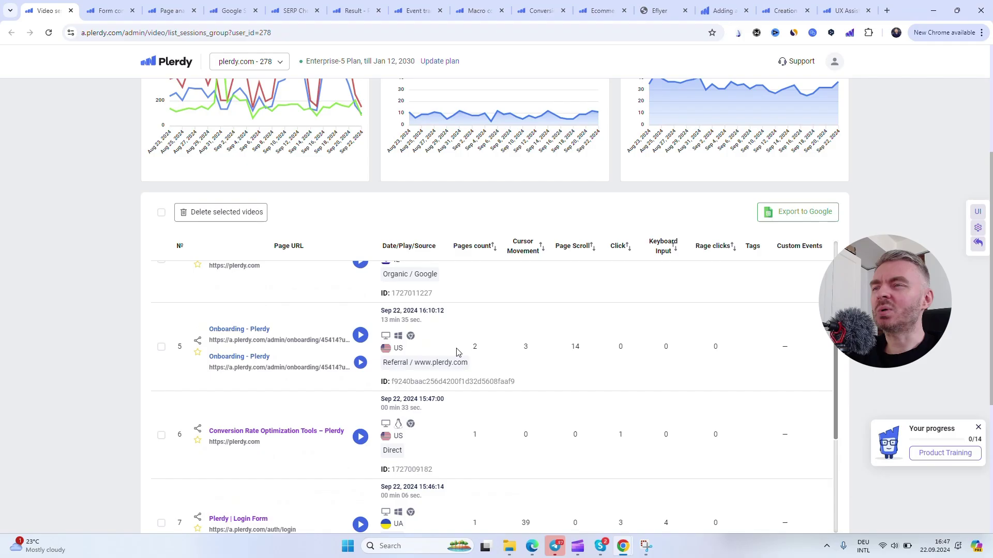
# Play a recorded visitor session, then close the replay and the Video sessions page.
pyautogui.click(361, 330)
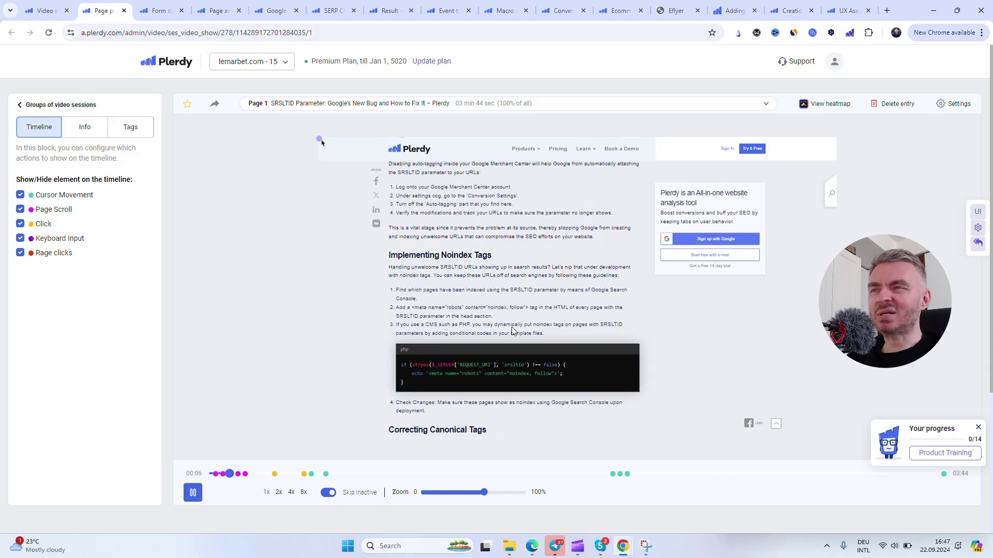
pyautogui.hotkey('ctrl', 'w')
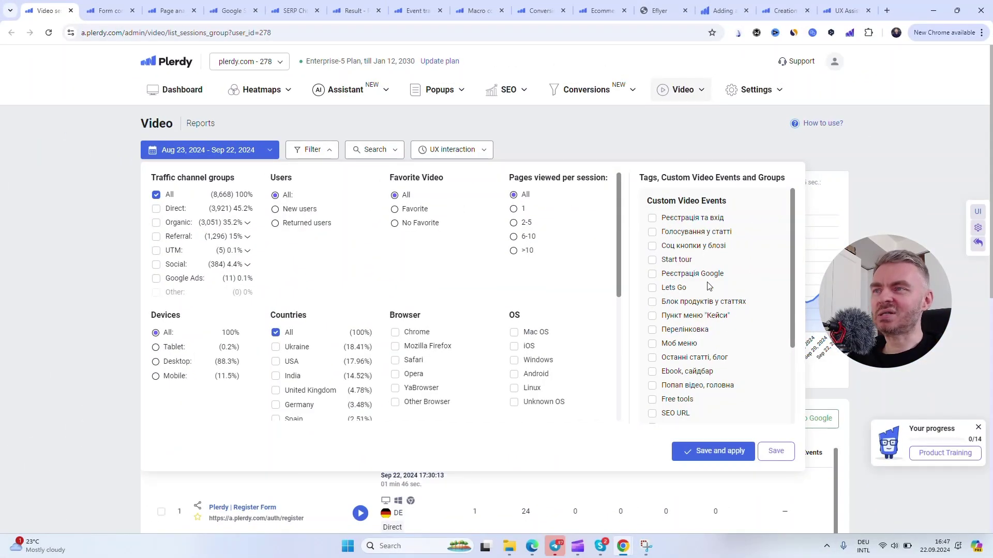
pyautogui.click(312, 150)
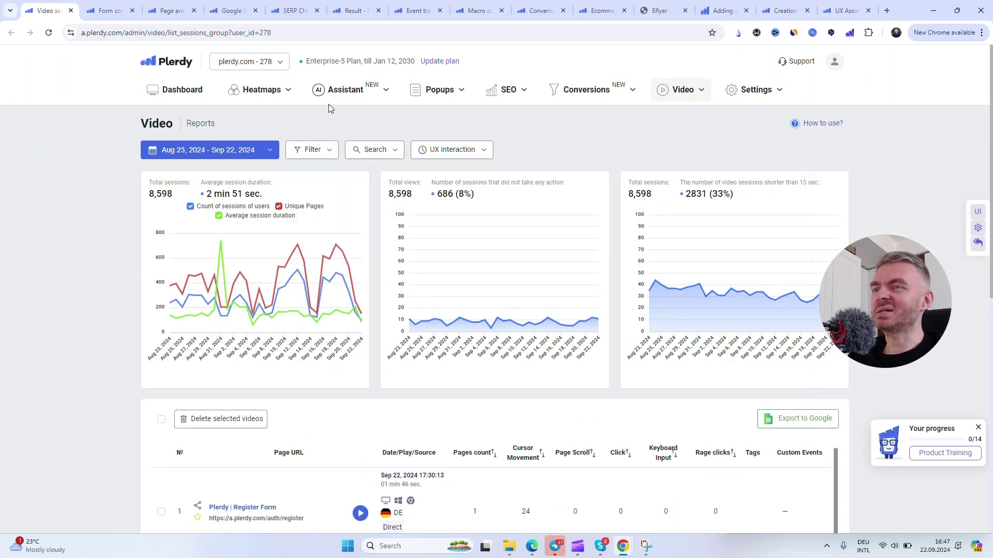
pyautogui.hotkey('ctrl', 'w')
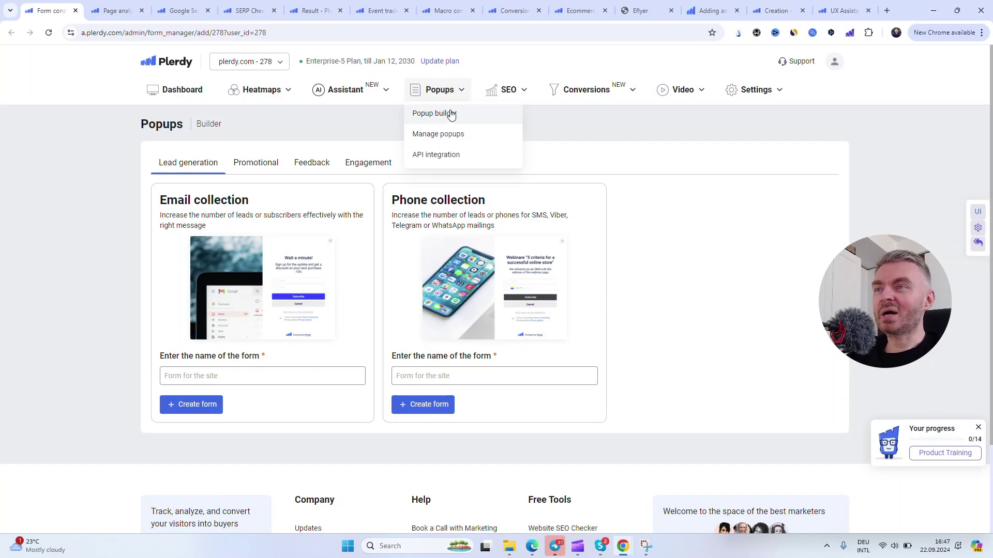
# Capture the popup category tabs and highlight the Email and Phone collection descriptions.
pyautogui.press('Print')
pyautogui.moveTo(140, 144); pyautogui.dragTo(388, 186)
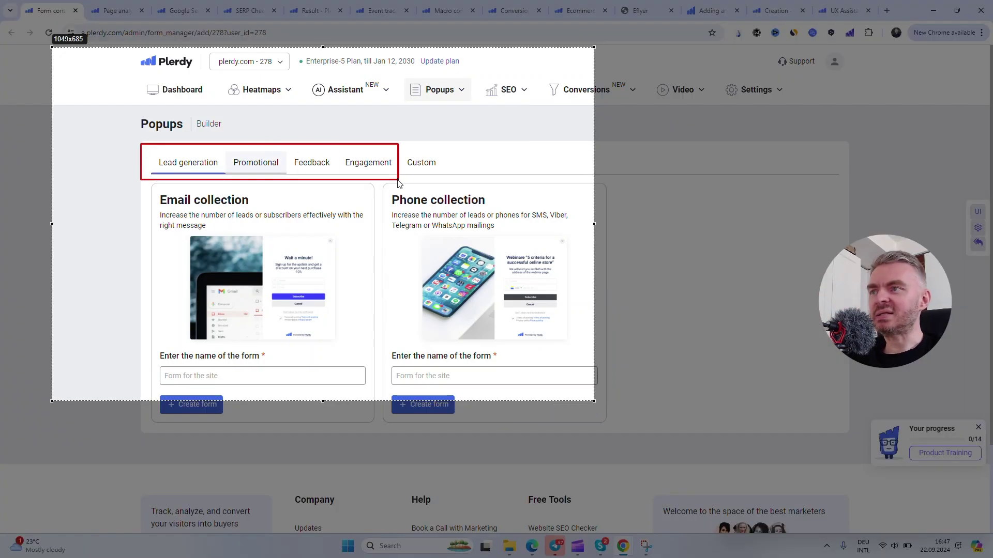
pyautogui.hotkey('ctrl', 'c')
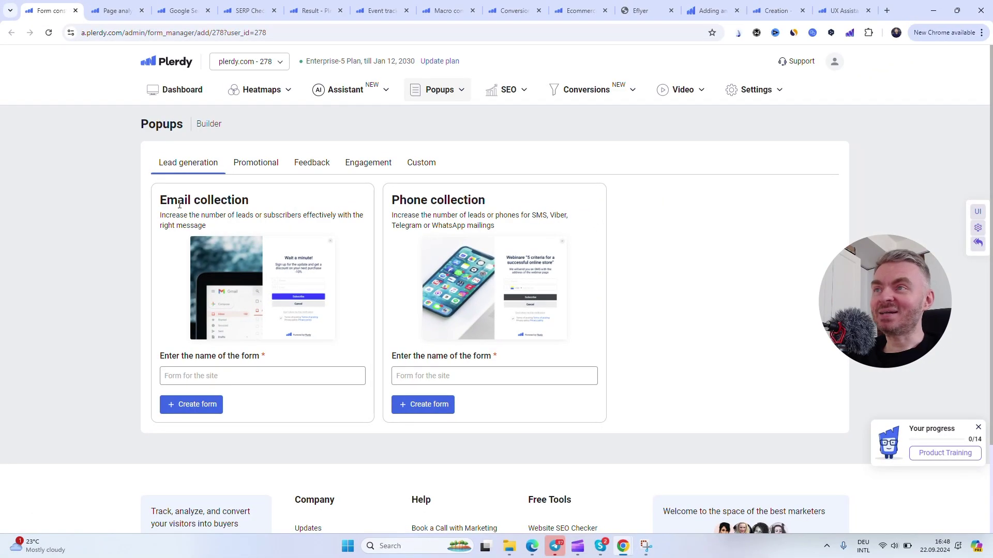
pyautogui.moveTo(166, 200); pyautogui.dragTo(234, 215)
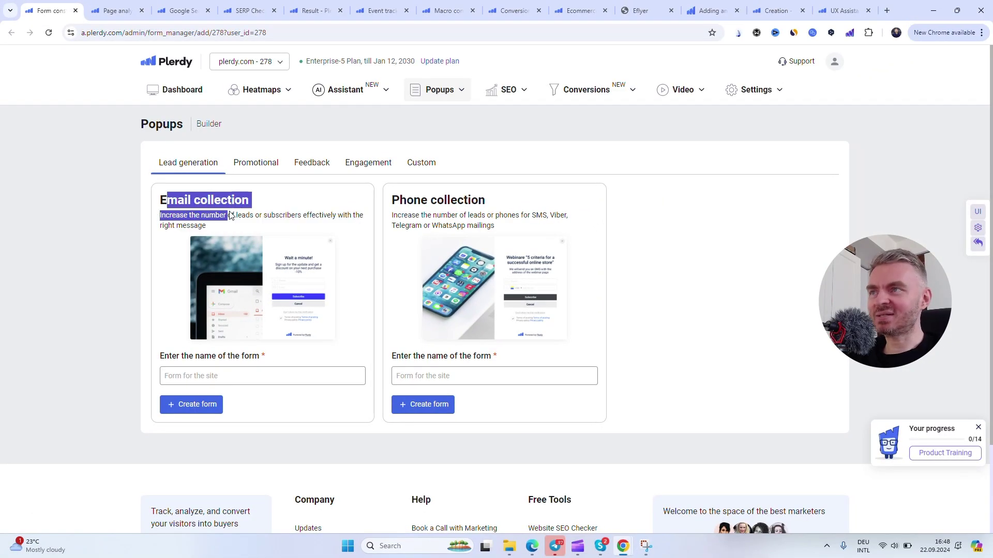
pyautogui.moveTo(347, 214)
pyautogui.mouseDown()
pyautogui.moveTo(457, 200)
pyautogui.moveTo(255, 211)
pyautogui.mouseUp()
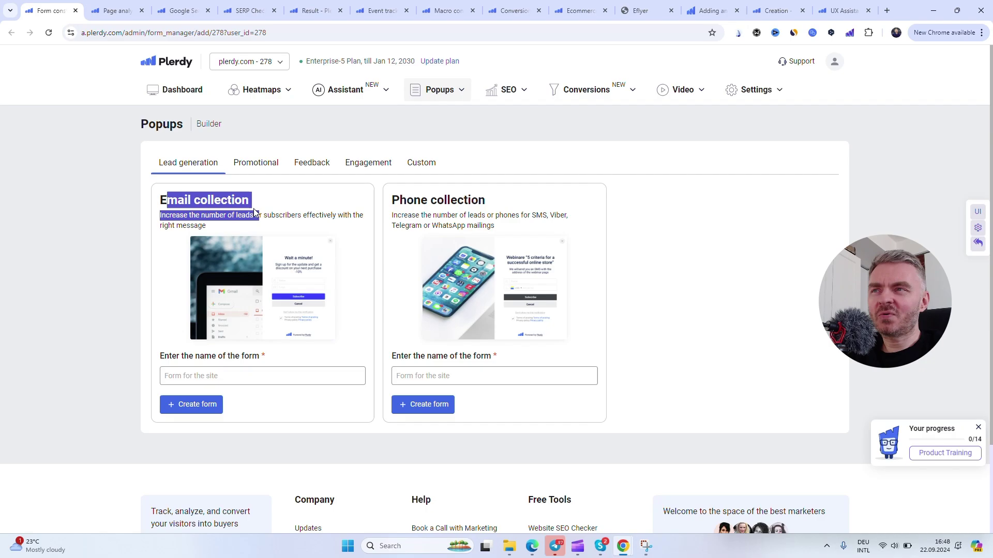
pyautogui.moveTo(399, 200); pyautogui.dragTo(487, 218)
pyautogui.click(486, 224)
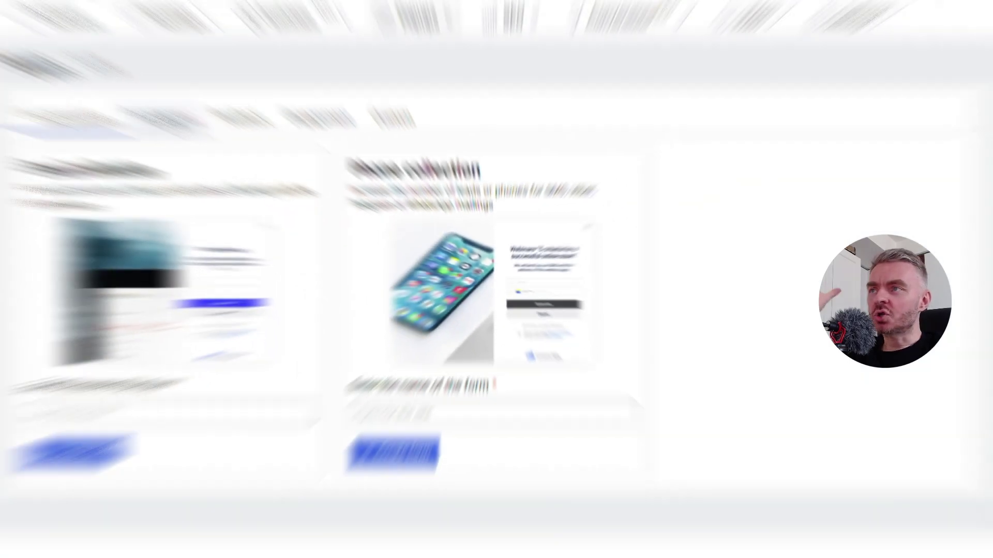
# Review the Promotional templates: Promotion/Promo, Wheel of Fortune and Custom Banner.
pyautogui.click(256, 163)
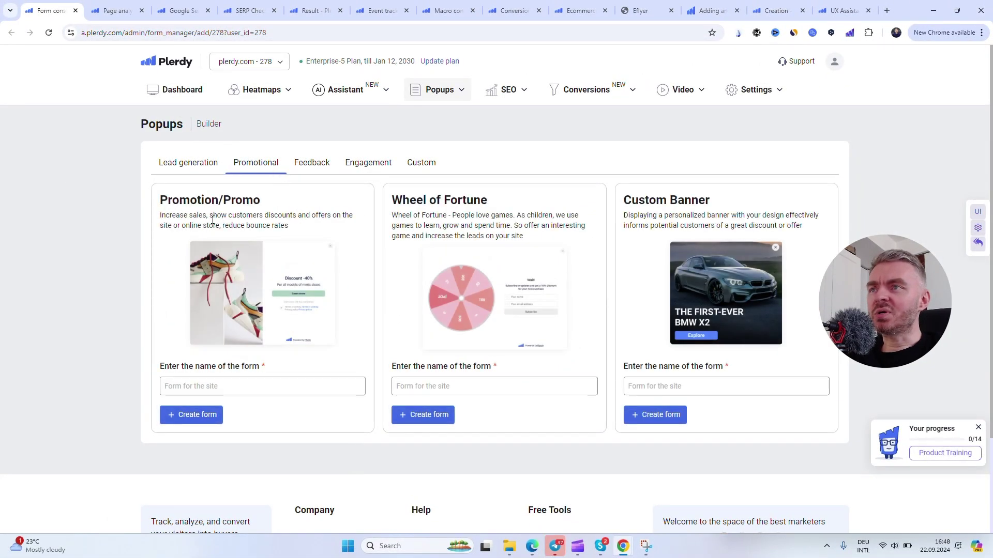
pyautogui.moveTo(268, 170)
pyautogui.mouseDown()
pyautogui.moveTo(263, 225)
pyautogui.moveTo(287, 226)
pyautogui.mouseUp()
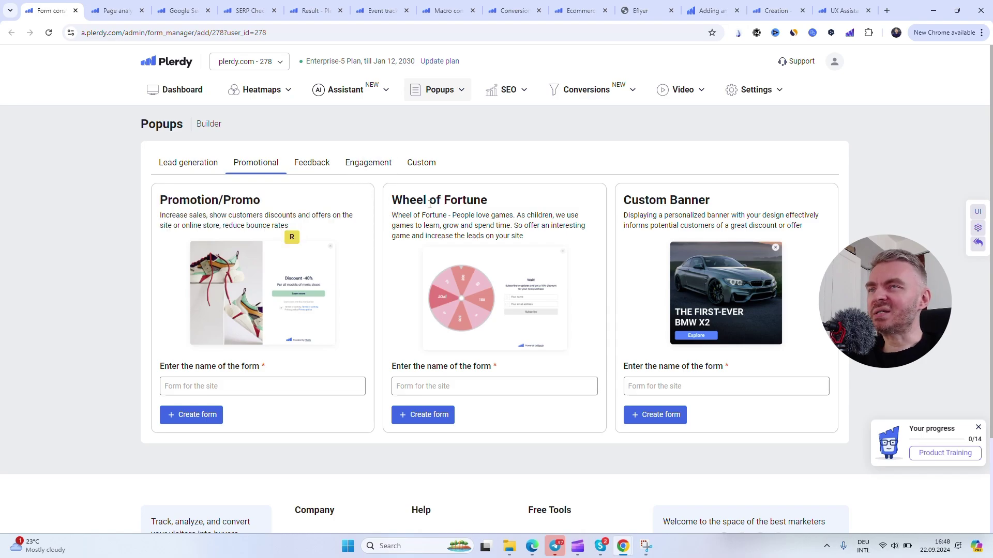
pyautogui.moveTo(429, 199); pyautogui.dragTo(484, 225)
pyautogui.moveTo(649, 199); pyautogui.dragTo(677, 219)
# Review the Engagement Form with video and the Feedback NPS, Feedback and Survey templates.
pyautogui.click(344, 164)
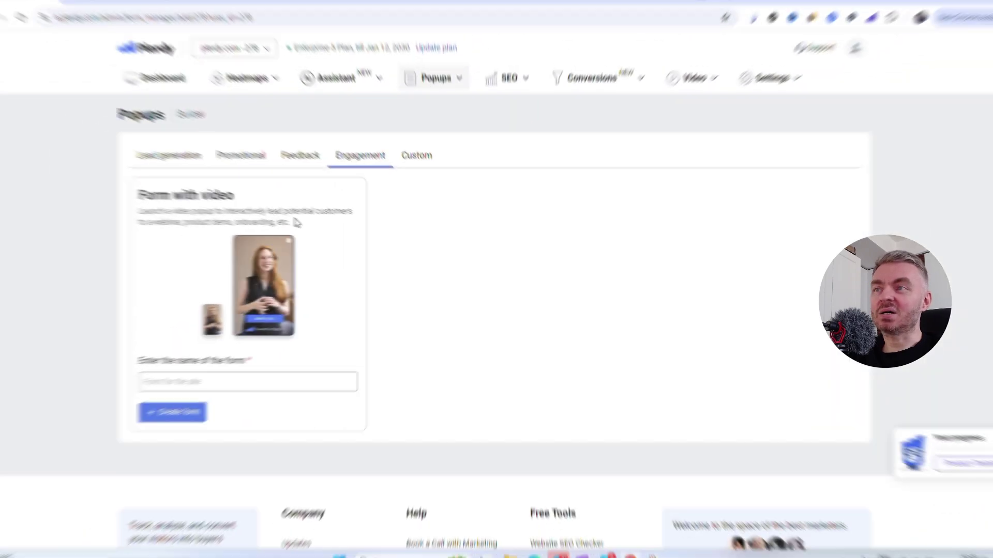
pyautogui.moveTo(192, 199); pyautogui.dragTo(244, 226)
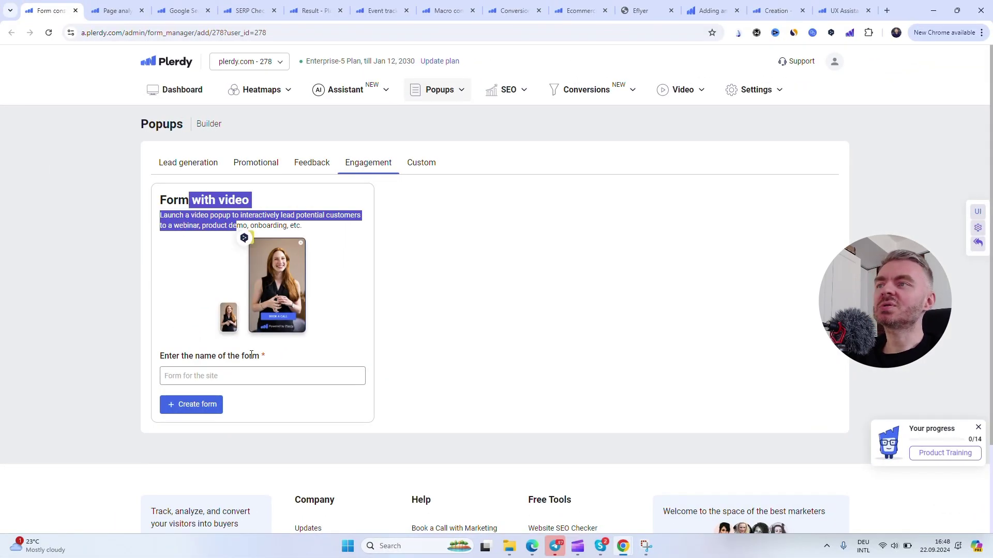
pyautogui.click(312, 162)
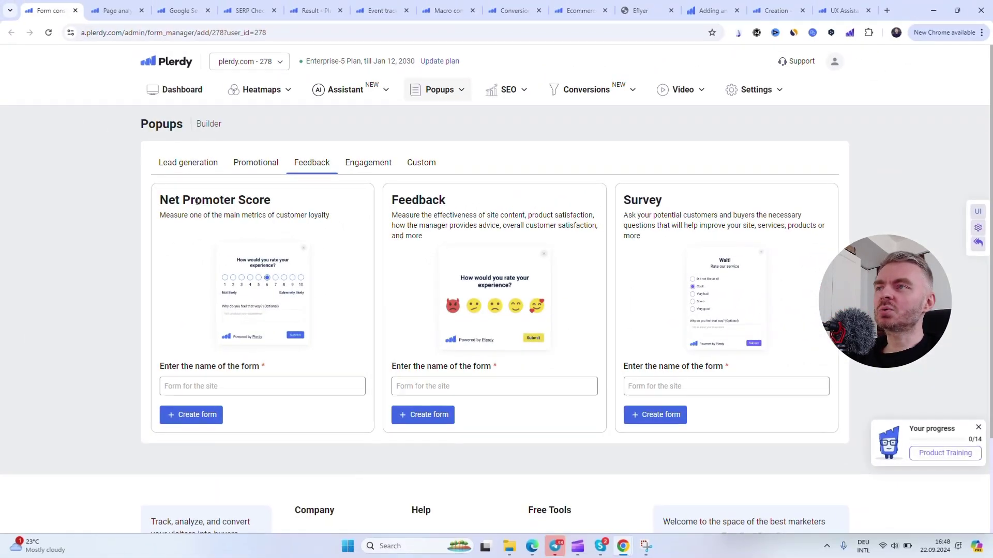
pyautogui.moveTo(191, 200); pyautogui.dragTo(248, 226)
pyautogui.moveTo(398, 199); pyautogui.dragTo(465, 226)
pyautogui.moveTo(657, 200); pyautogui.dragTo(698, 237)
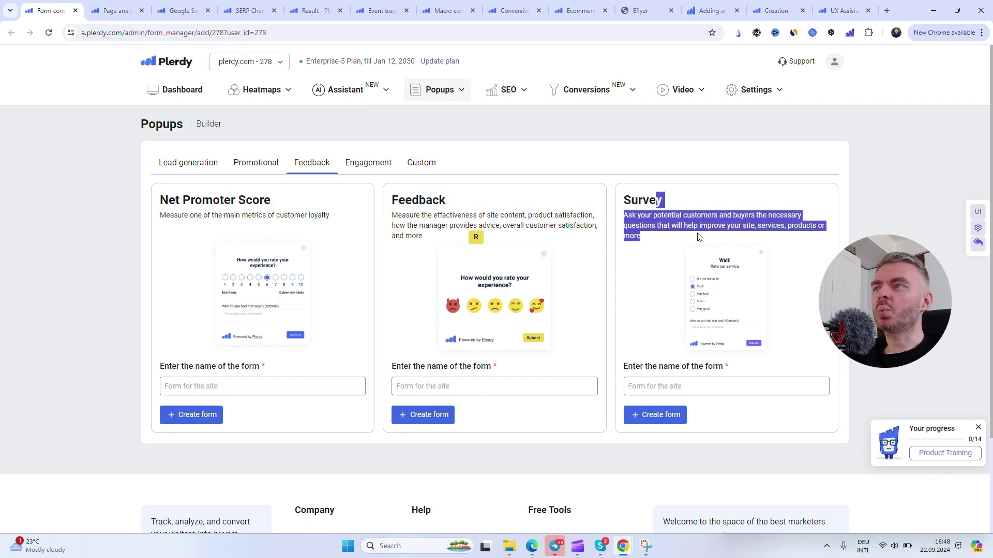
pyautogui.scroll(-2, 541, 364)
pyautogui.scroll(2, 543, 376)
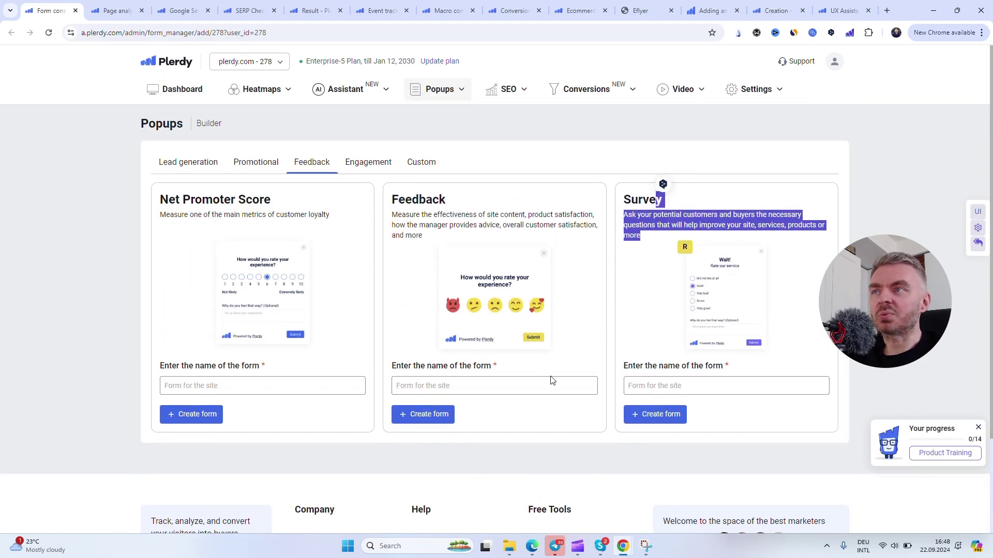
pyautogui.scroll(-2, 551, 380)
pyautogui.scroll(2, 270, 283)
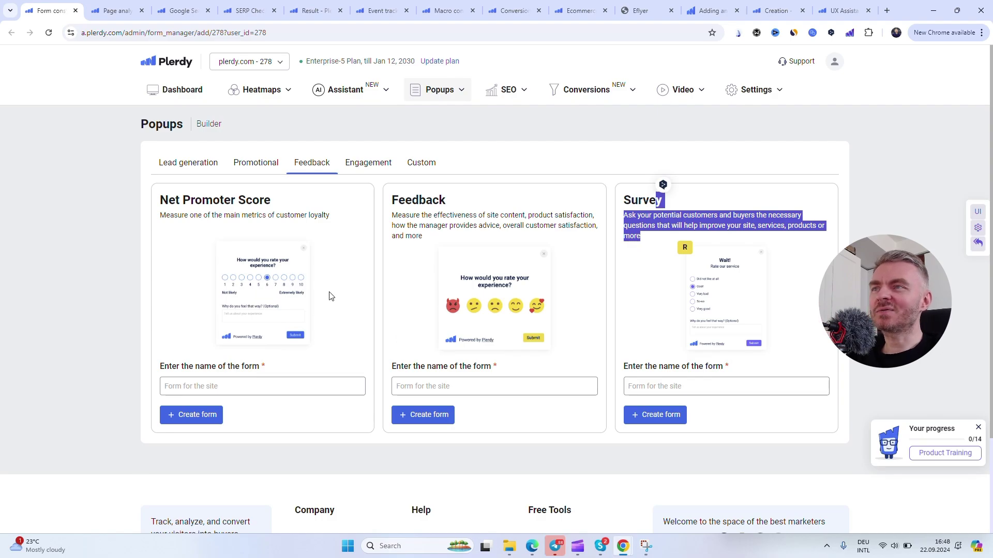
pyautogui.scroll(-1, 334, 295)
pyautogui.scroll(1, 350, 287)
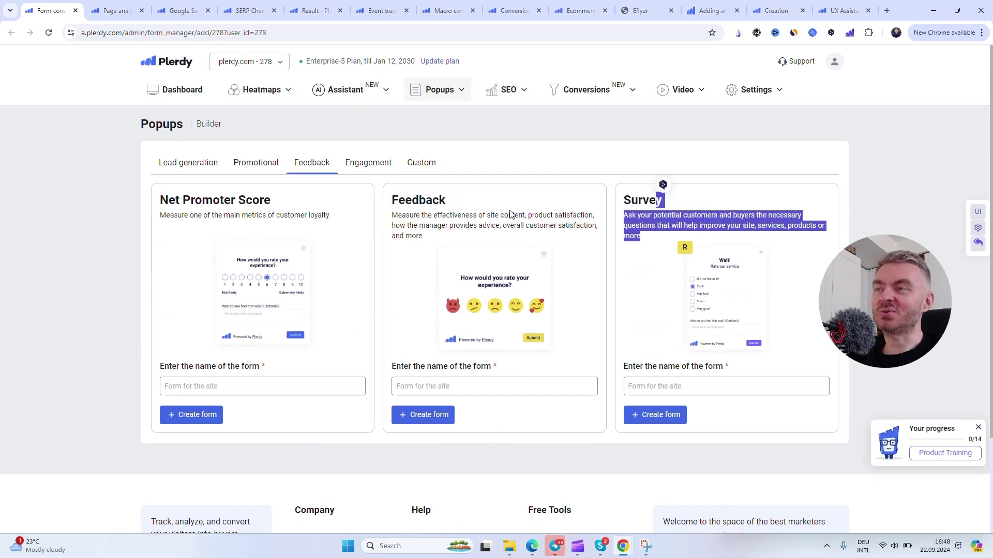
pyautogui.hotkey('ctrl', 'w')
pyautogui.scroll(-3, 481, 294)
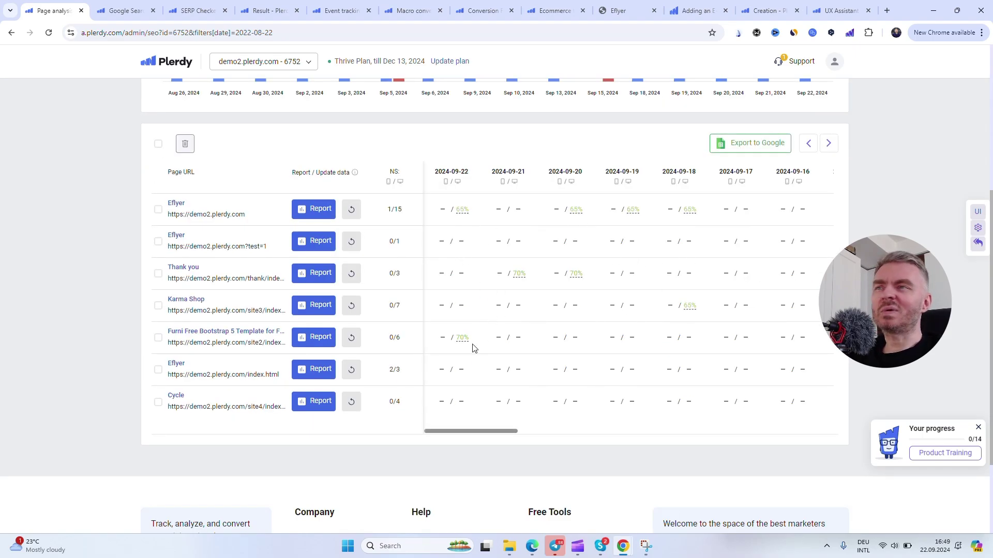
# Open the Furni page's SEO audit and highlight today's too-long page title.
pyautogui.click(462, 338)
pyautogui.moveTo(594, 252); pyautogui.dragTo(742, 264)
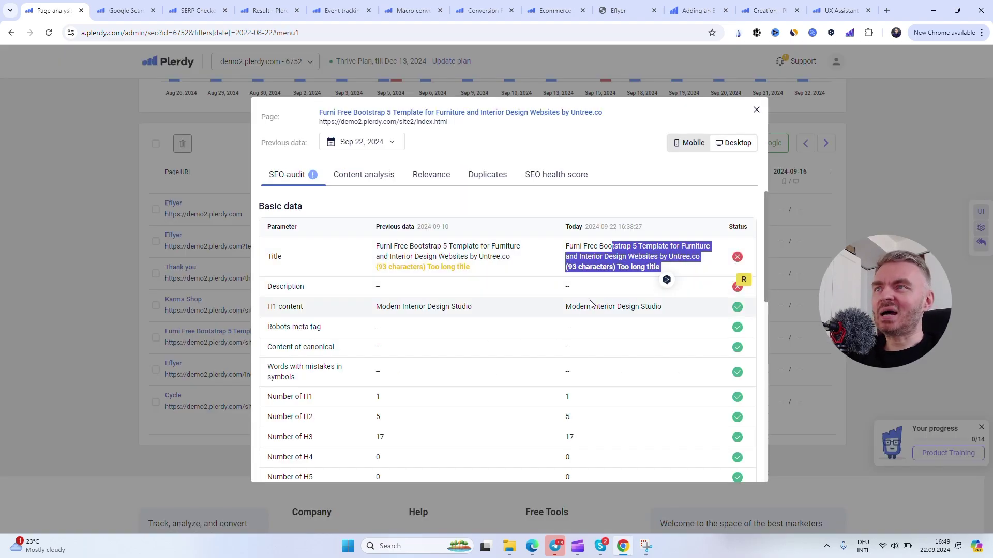
pyautogui.click(744, 276)
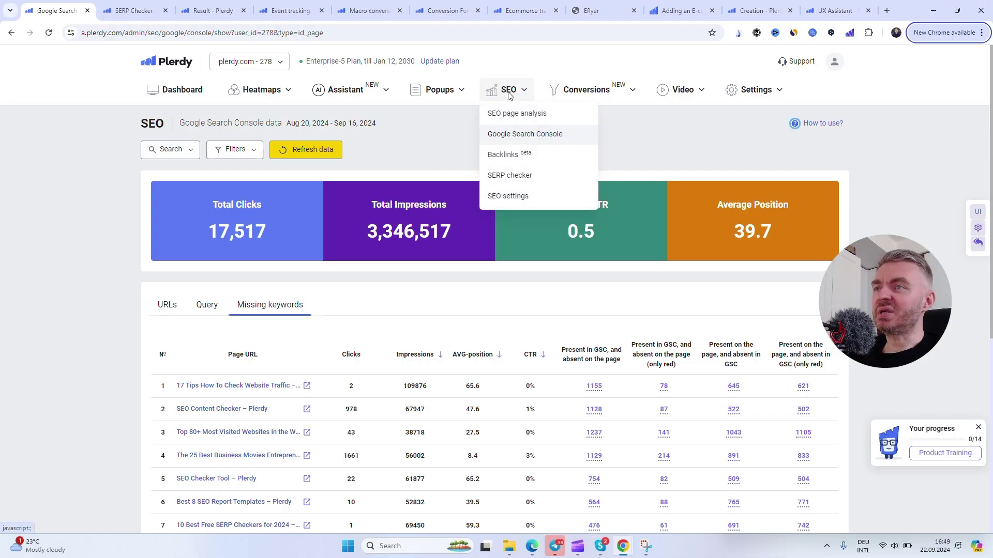
# Capture the missing-keywords report and open the 214 missing query words for the business movies article.
pyautogui.press('Print')
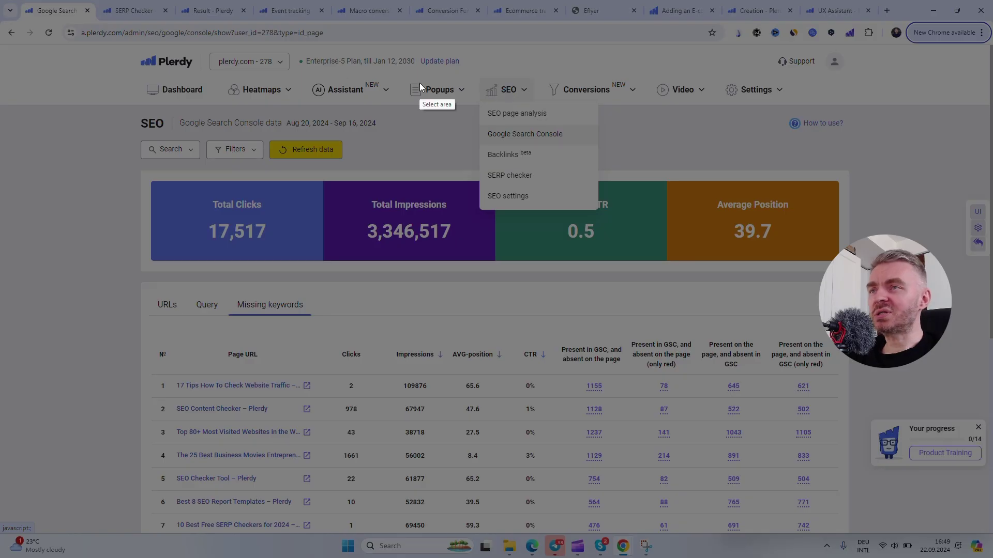
pyautogui.moveTo(221, 37); pyautogui.dragTo(604, 259)
pyautogui.moveTo(383, 132); pyautogui.dragTo(412, 136)
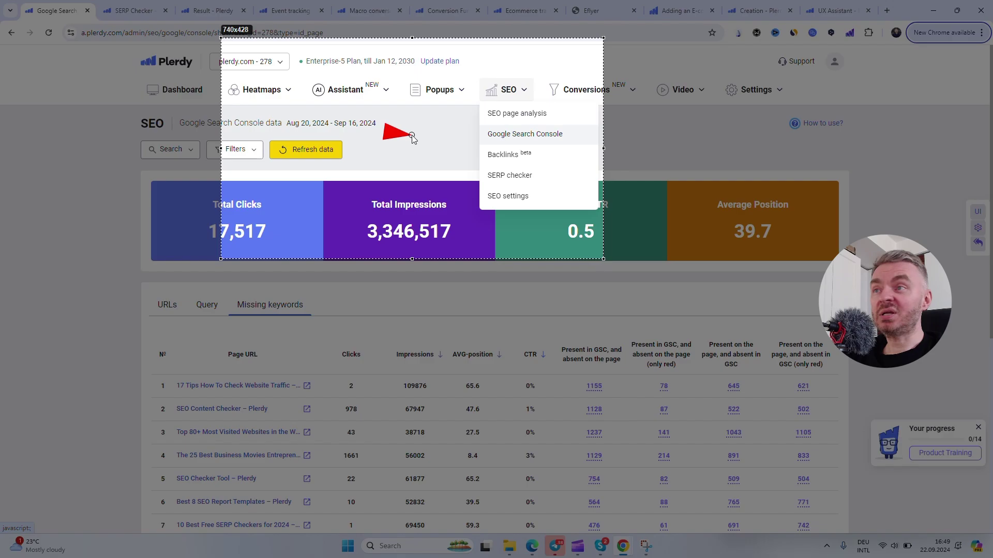
pyautogui.moveTo(363, 263); pyautogui.dragTo(310, 296)
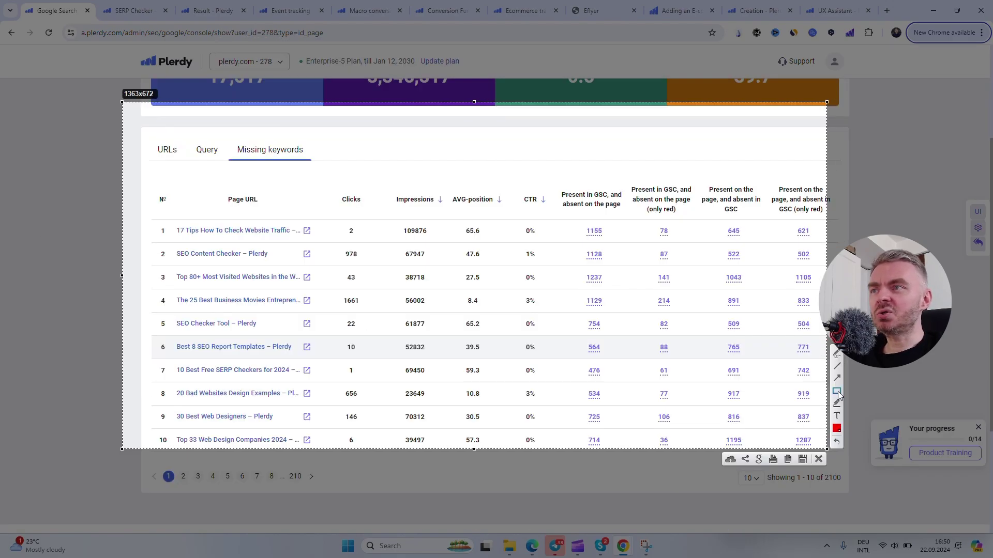
pyautogui.moveTo(625, 172); pyautogui.dragTo(713, 388)
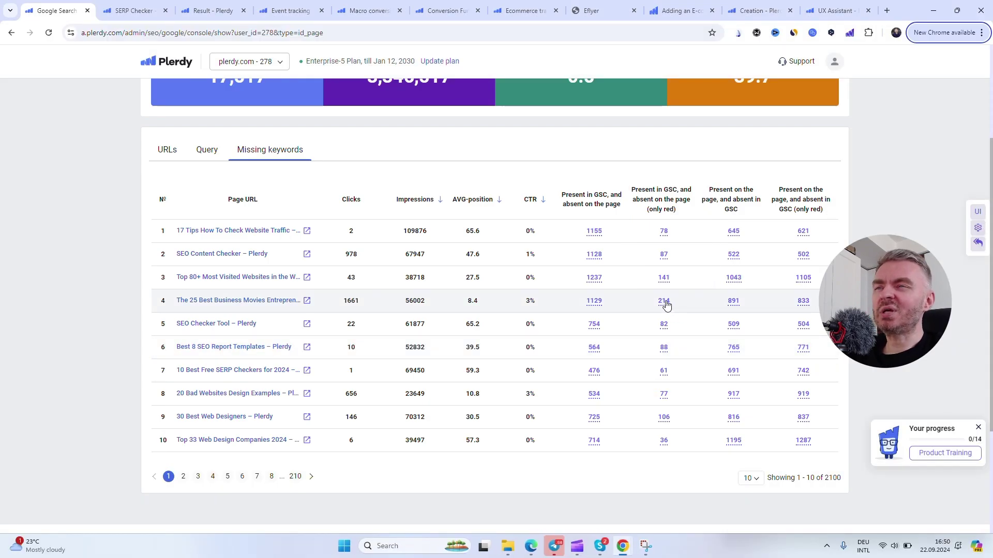
pyautogui.click(663, 301)
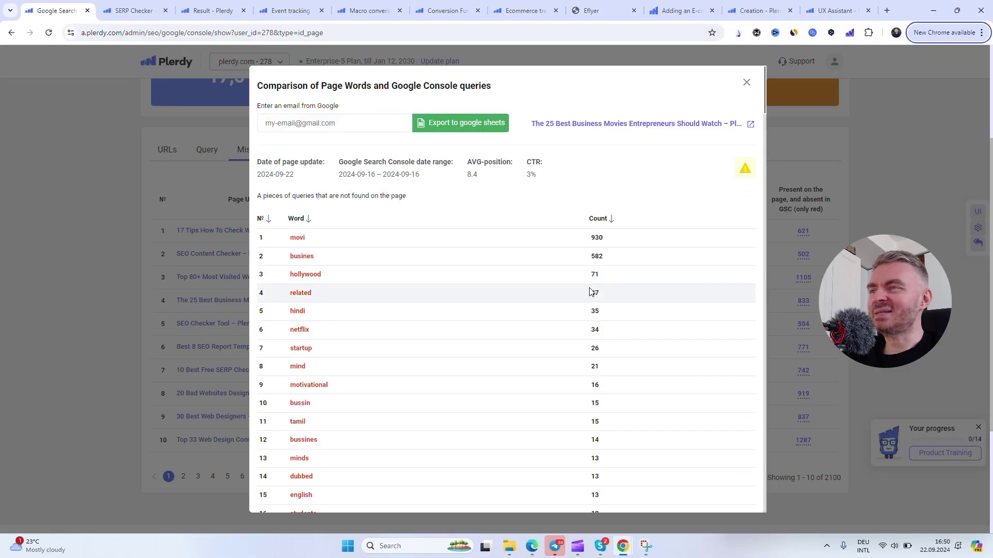
pyautogui.scroll(-3, 498, 296)
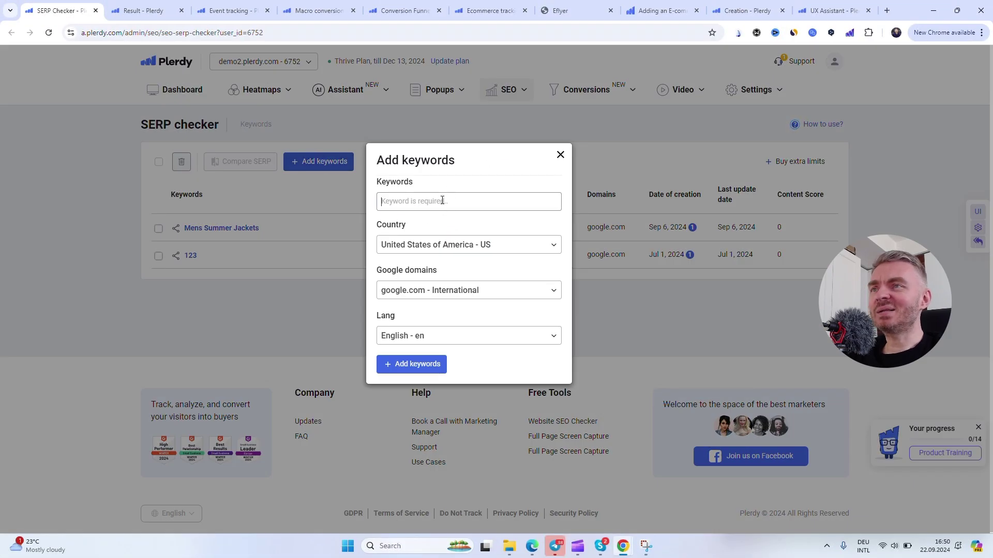
# Look over the Country, language and Google domain options, then close the SERP Checker.
pyautogui.click(416, 245)
pyautogui.click(437, 223)
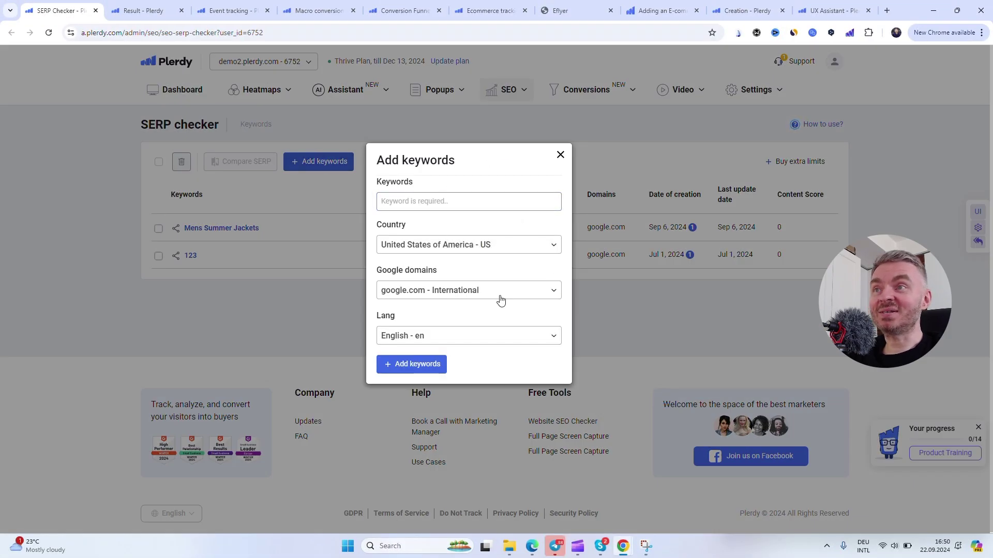
pyautogui.click(547, 338)
pyautogui.click(544, 294)
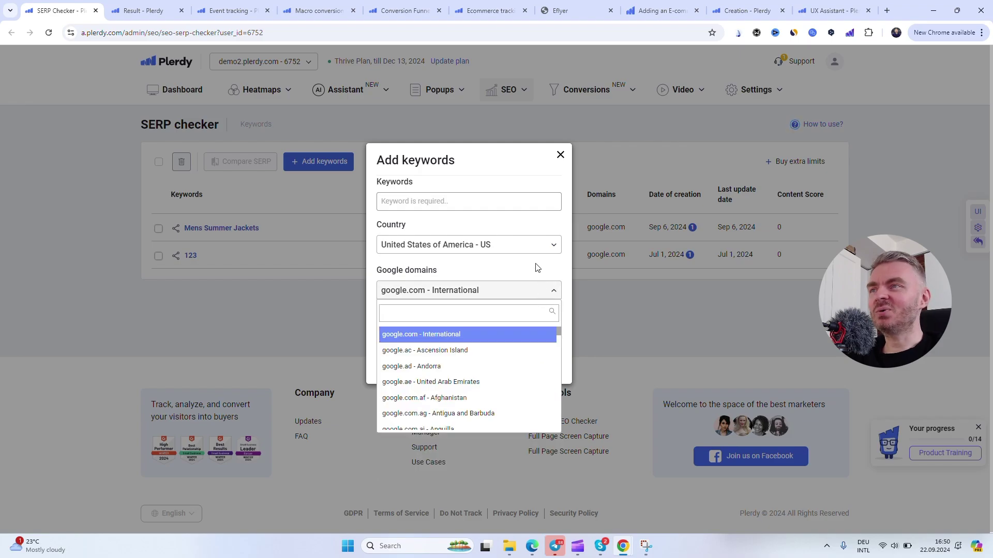
pyautogui.hotkey('ctrl', 'w')
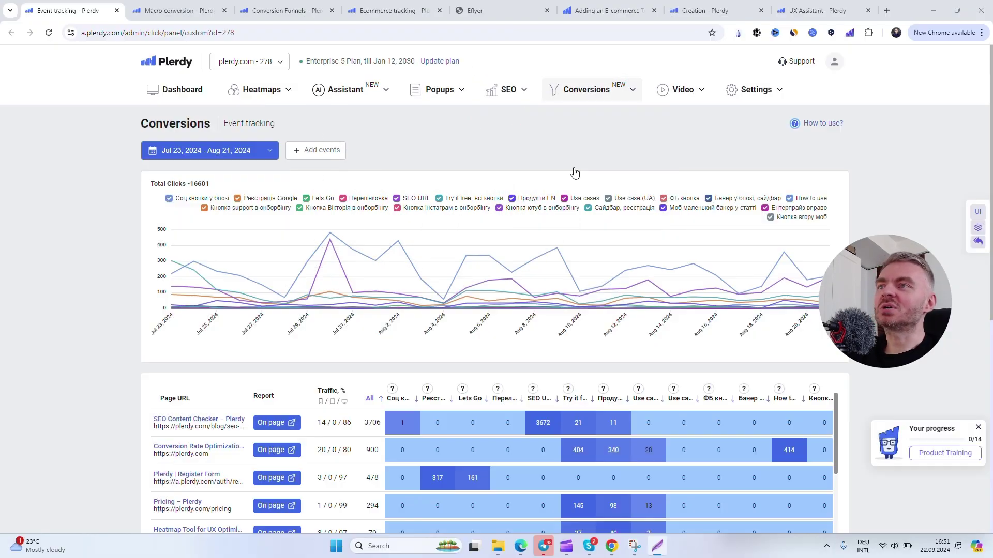
pyautogui.scroll(-3, 471, 296)
pyautogui.scroll(-1, 471, 296)
pyautogui.scroll(3, 555, 312)
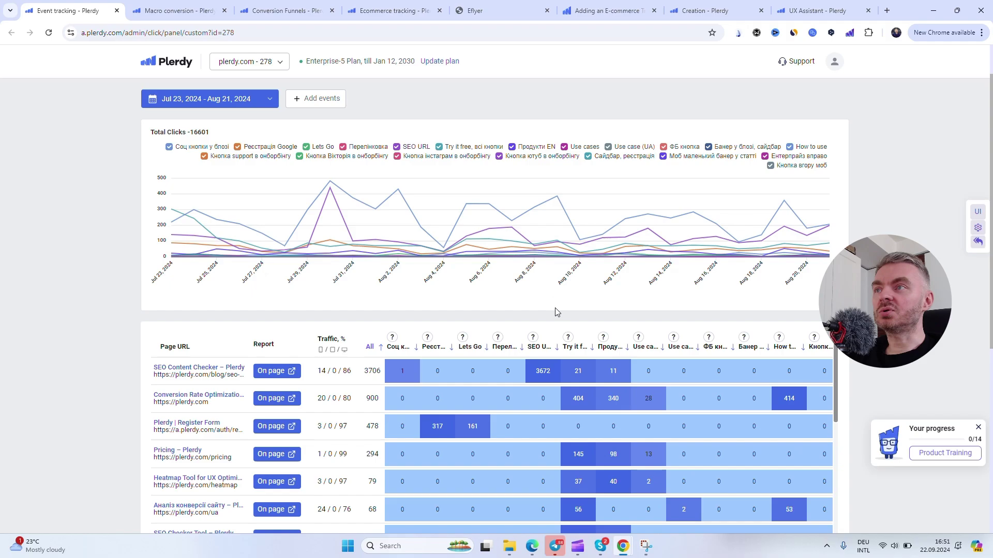
pyautogui.scroll(-2, 539, 372)
pyautogui.scroll(-3, 583, 326)
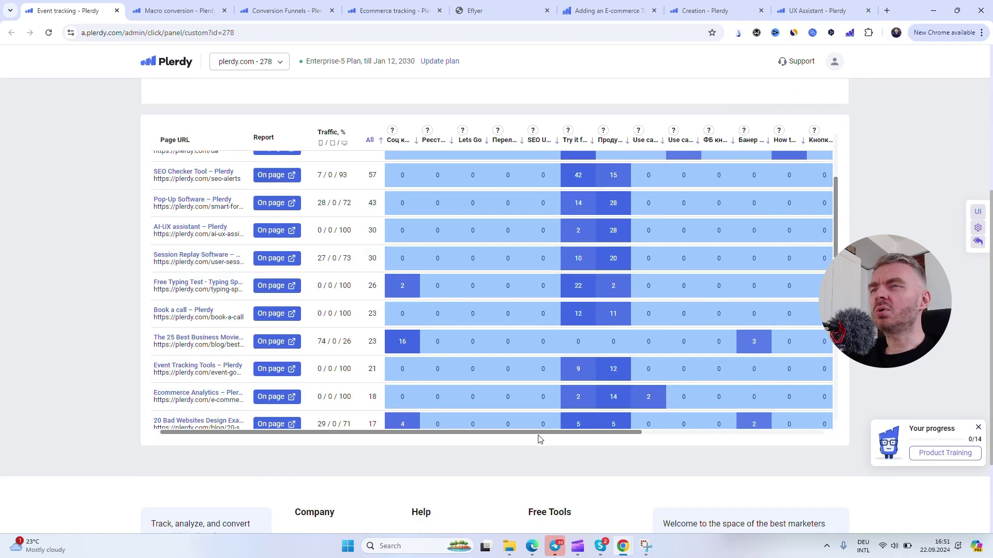
pyautogui.moveTo(539, 436); pyautogui.dragTo(794, 437)
pyautogui.scroll(2, 520, 317)
pyautogui.scroll(3, 560, 437)
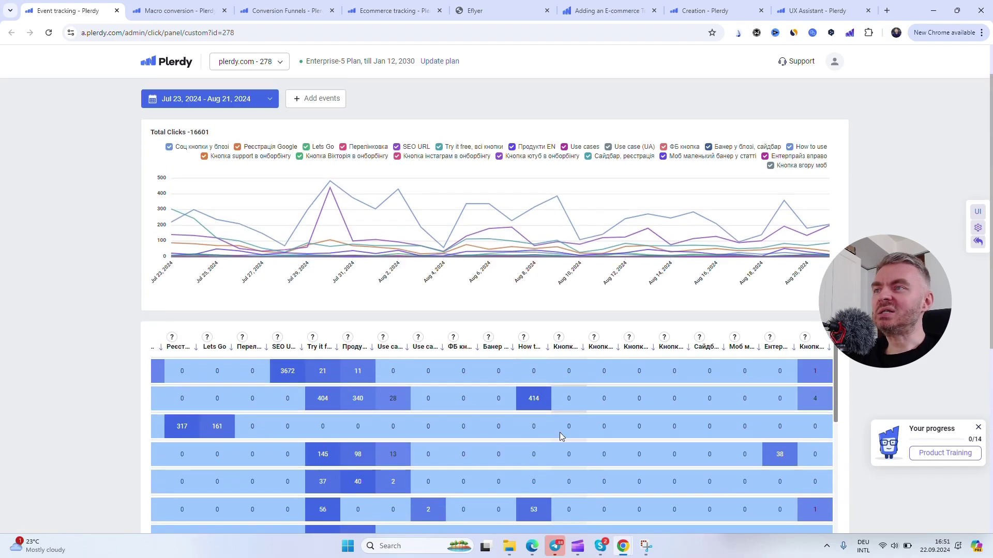
pyautogui.scroll(1, 543, 349)
pyautogui.scroll(-1, 799, 311)
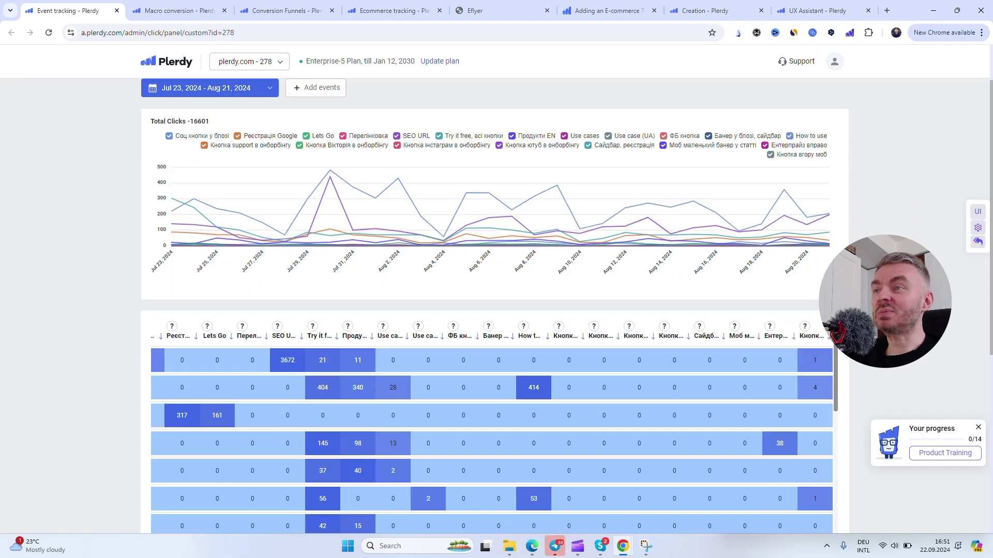
pyautogui.scroll(-3, 662, 424)
pyautogui.moveTo(651, 437); pyautogui.dragTo(457, 437)
pyautogui.scroll(3, 340, 347)
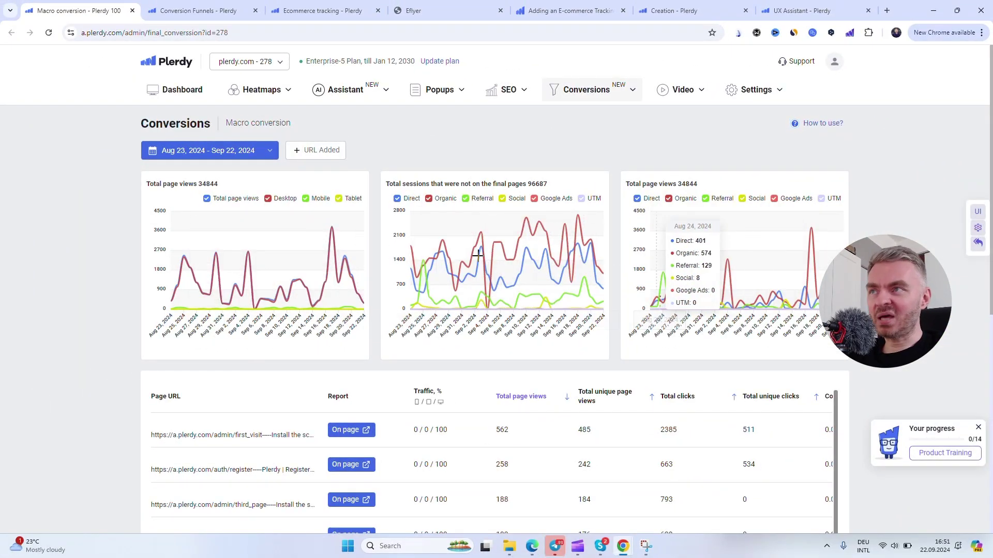
pyautogui.scroll(-2, 776, 267)
pyautogui.scroll(2, 447, 233)
pyautogui.scroll(1, 324, 226)
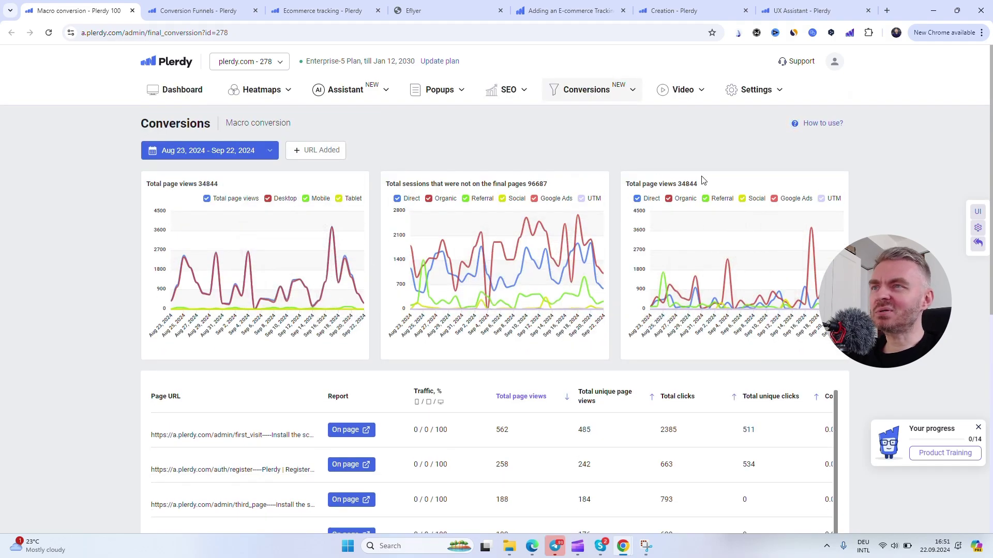
pyautogui.press('Print')
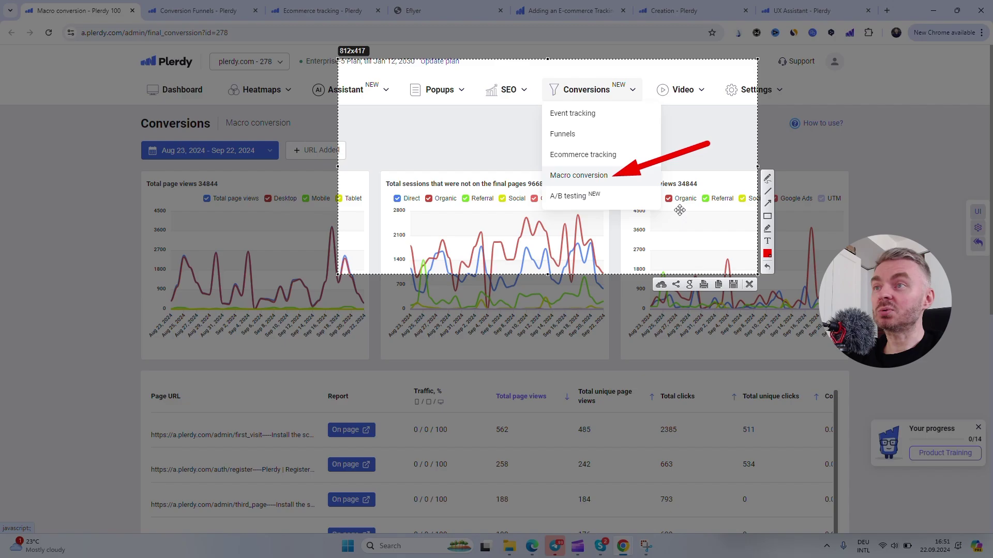
pyautogui.hotkey('ctrl', 'c')
pyautogui.scroll(-5, 680, 210)
pyautogui.scroll(5, 679, 210)
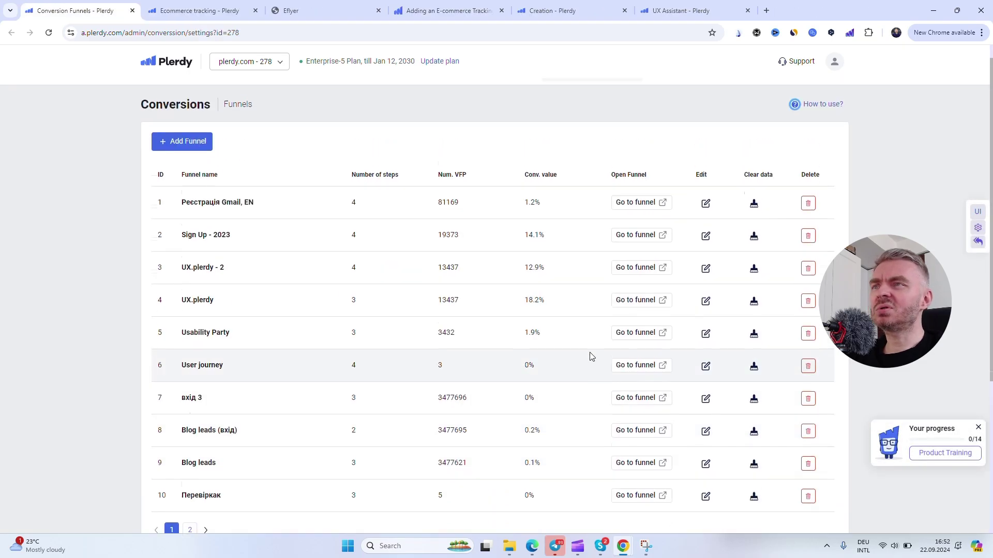
# Break the UX.plerdy funnel chart down by country, then by traffic channel.
pyautogui.click(294, 221)
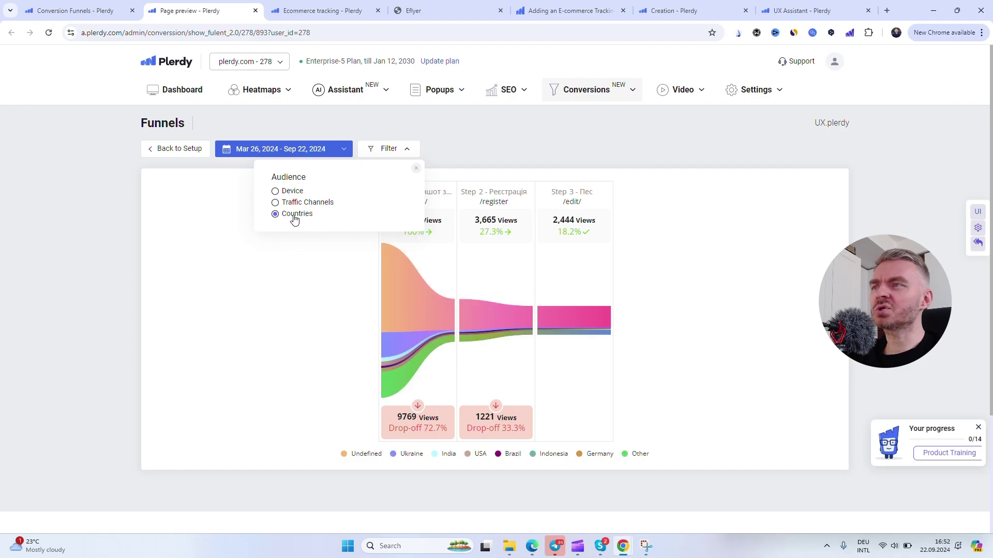
pyautogui.click(301, 203)
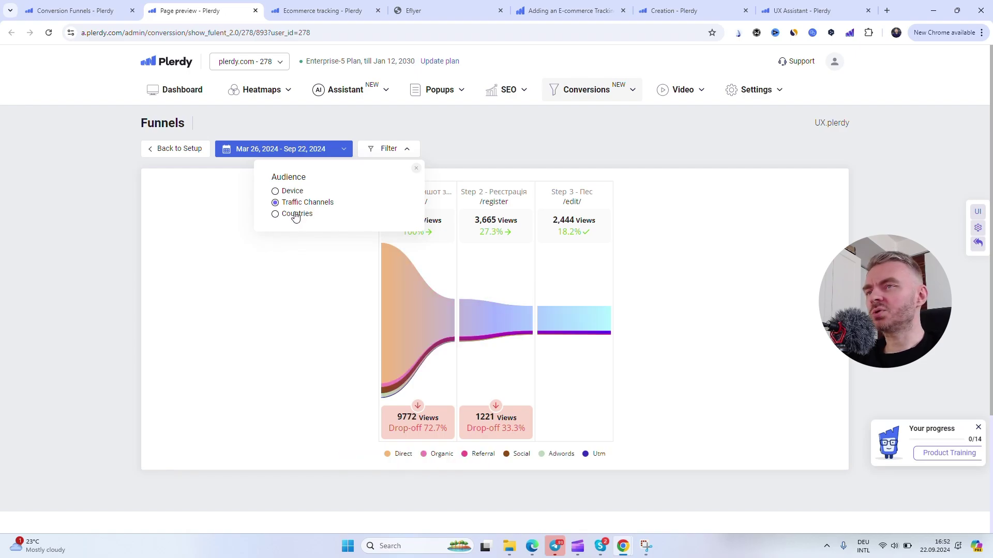
pyautogui.click(296, 213)
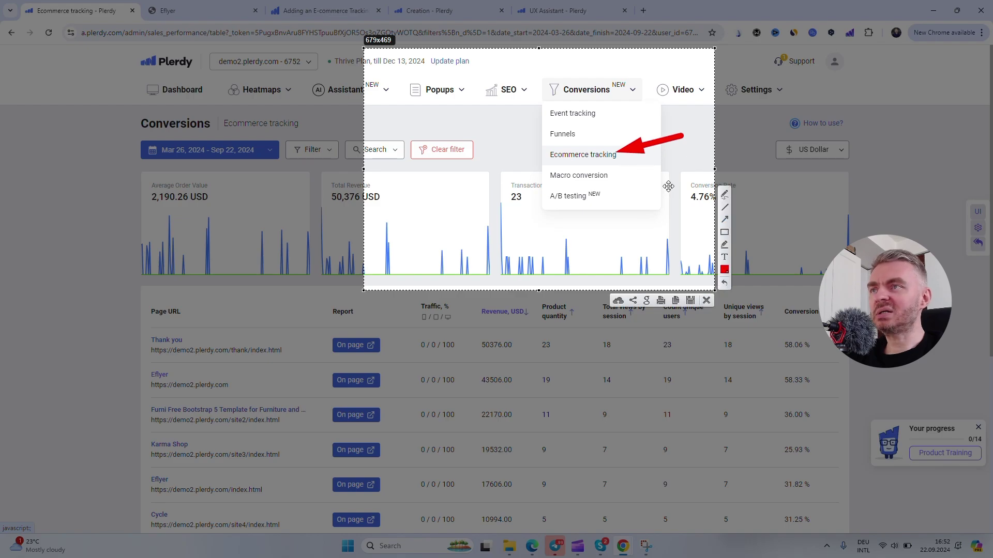
# Copy a selection and drag across the Adding an E-commerce Tracking Code blog post.
pyautogui.hotkey('ctrl', 'c')
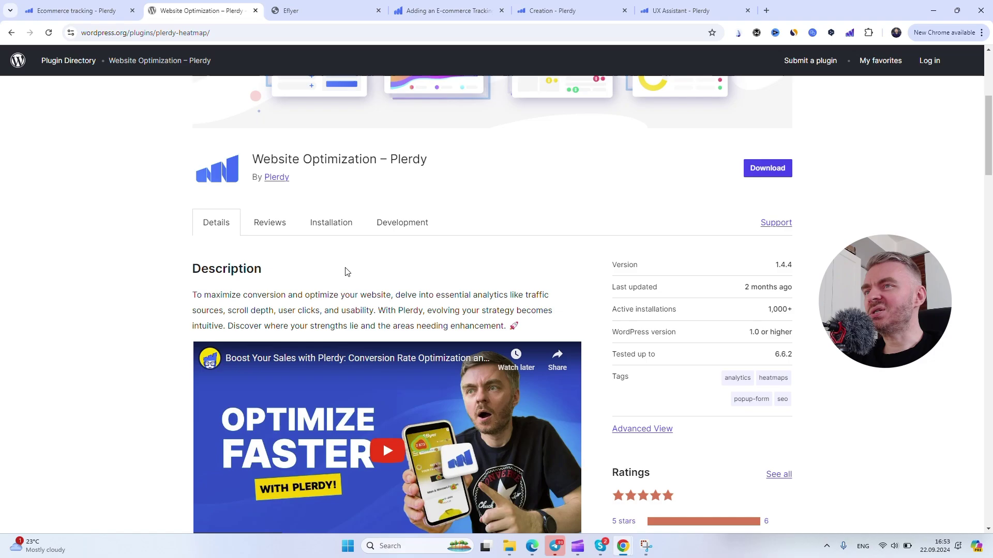
pyautogui.scroll(-3, 425, 307)
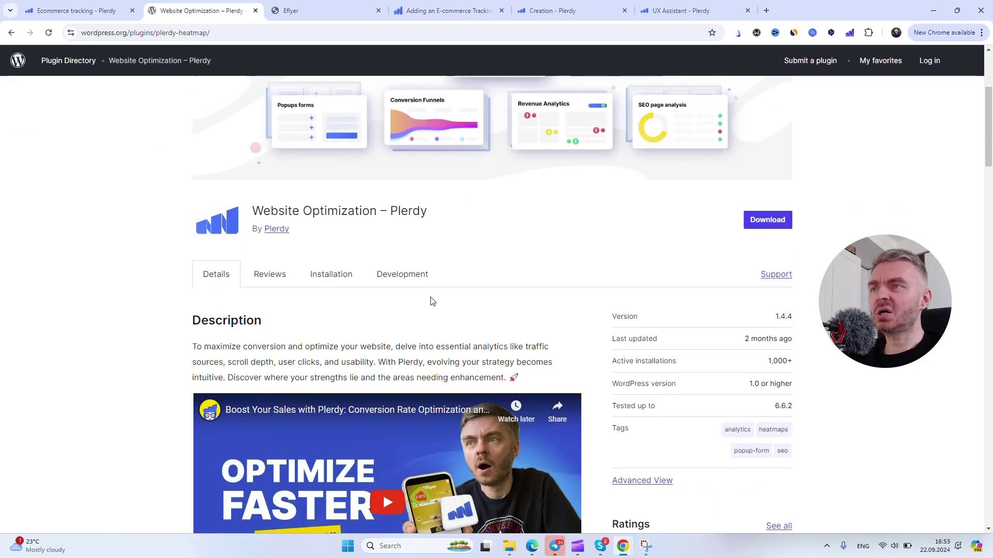
pyautogui.scroll(-2, 436, 297)
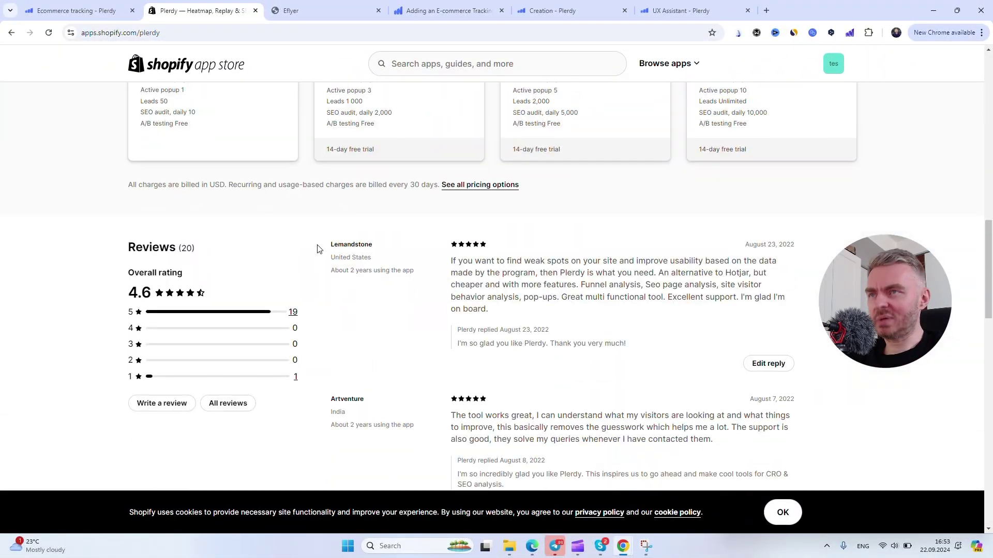
pyautogui.scroll(-3, 317, 248)
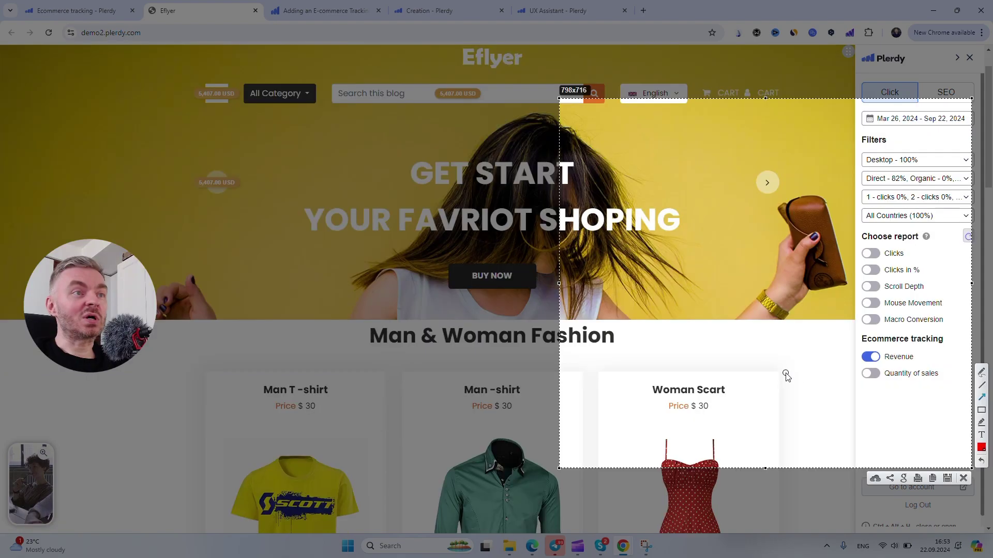
pyautogui.moveTo(777, 374); pyautogui.dragTo(851, 362)
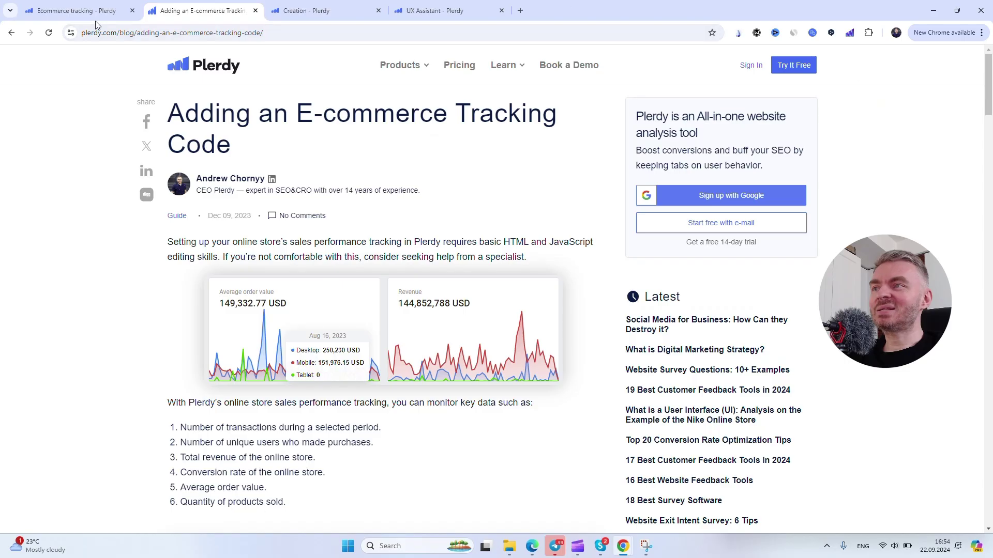
pyautogui.scroll(-3, 344, 255)
pyautogui.scroll(-4, 361, 276)
pyautogui.scroll(3, 366, 281)
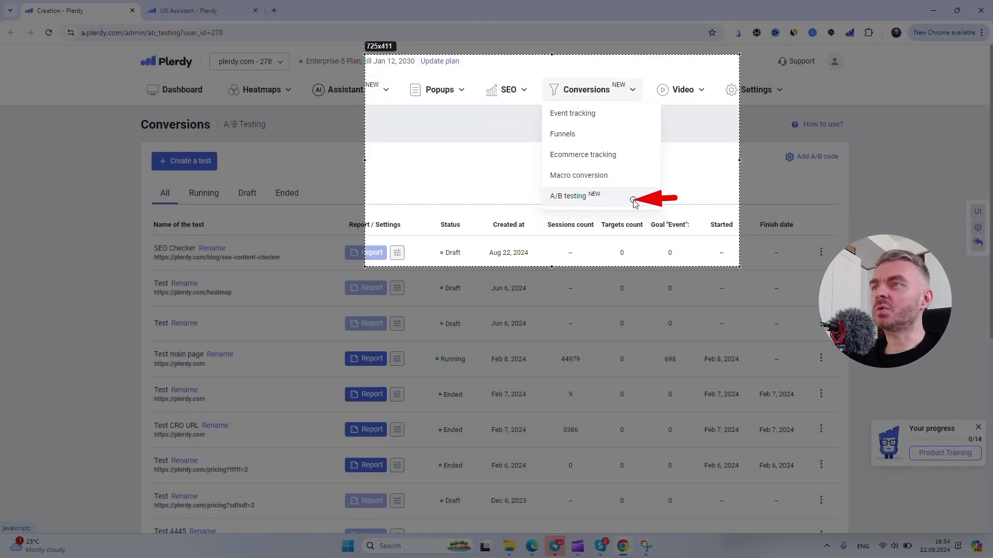
# Check the Test main page A/B test report's results by device, then close the report.
pyautogui.hotkey('ctrl', 'c')
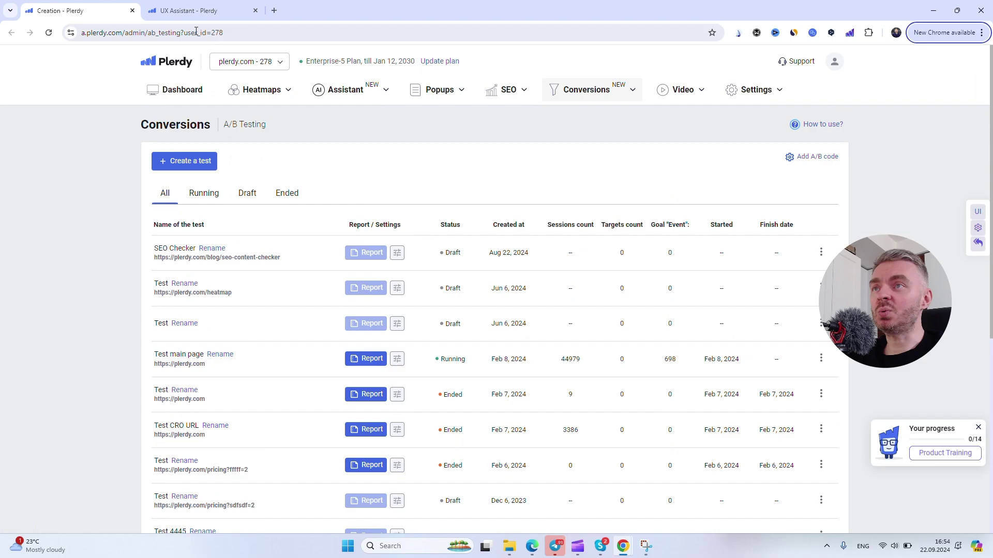
pyautogui.scroll(-2, 388, 264)
pyautogui.click(380, 256)
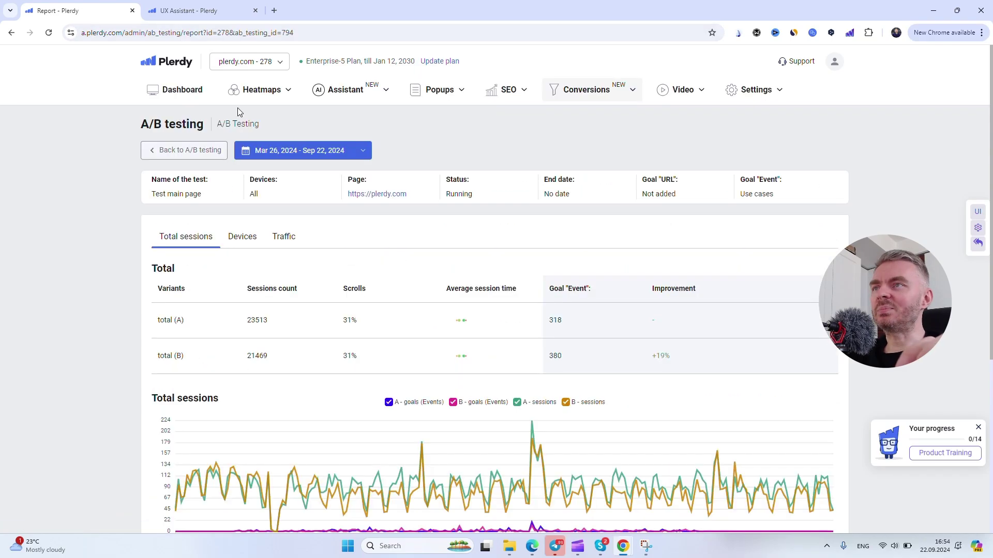
pyautogui.scroll(-1, 140, 160)
pyautogui.scroll(-1, 120, 189)
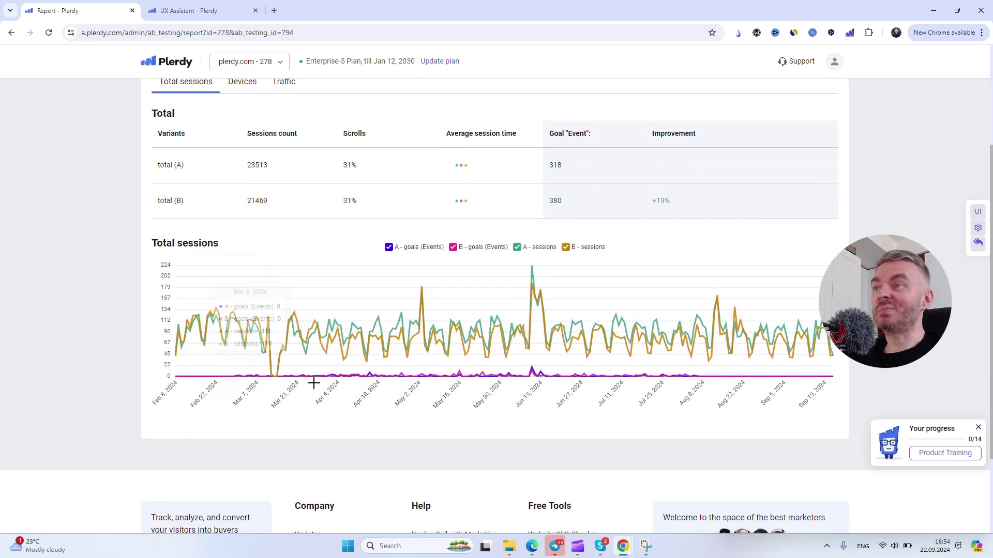
pyautogui.press('Print')
pyautogui.hotkey('ctrl', 'c')
pyautogui.press('F5')
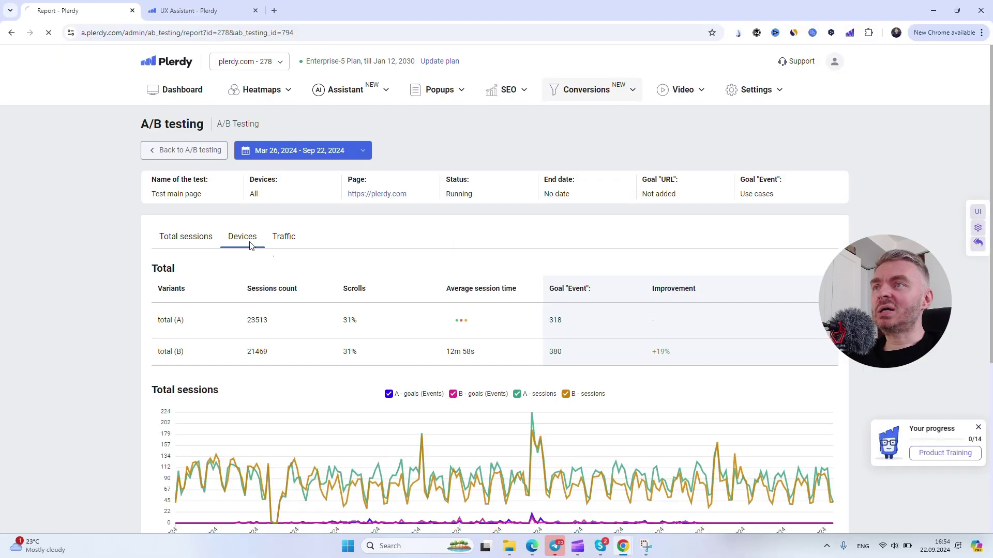
pyautogui.scroll(-1, 372, 241)
pyautogui.scroll(-2, 373, 241)
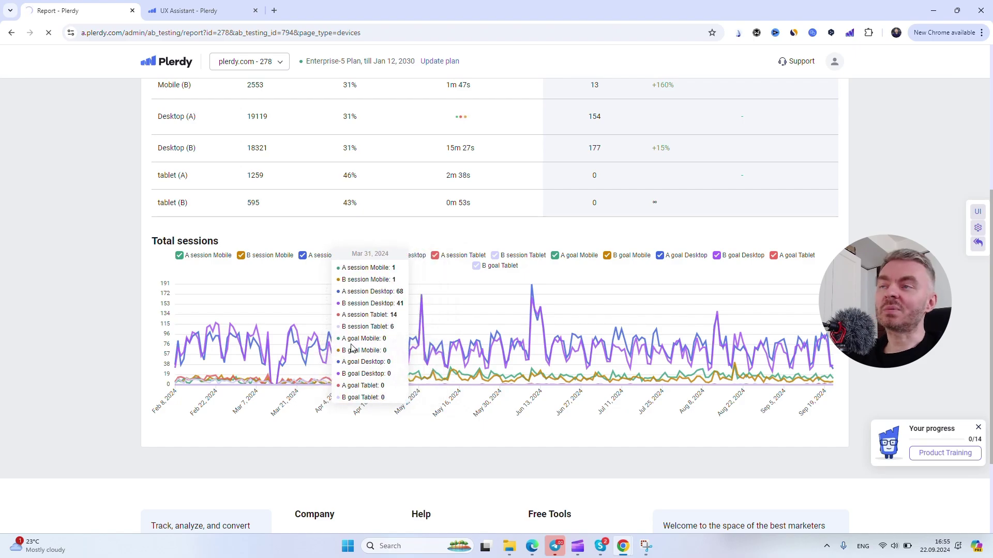
pyautogui.hotkey('ctrl', 'w')
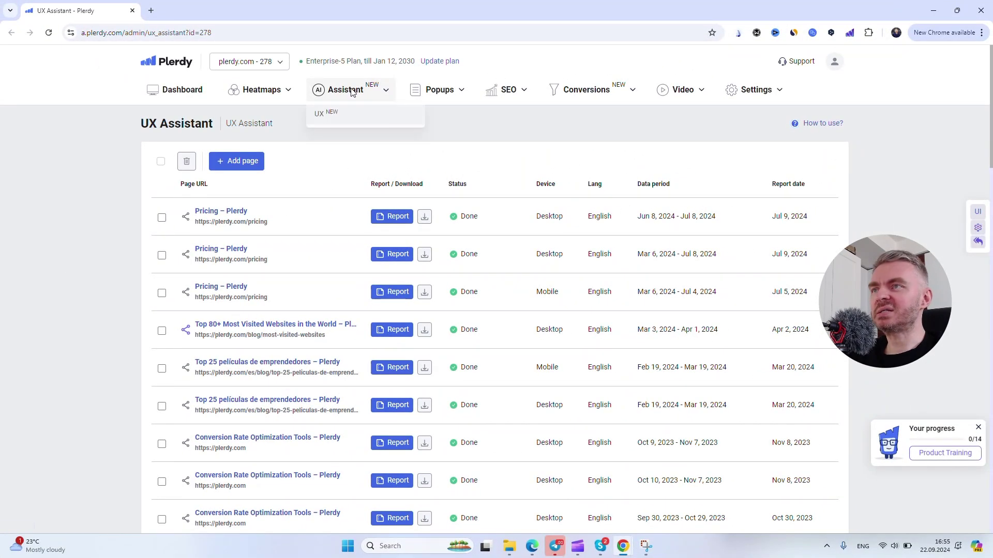
# Read the UX Assistant reports for the Pricing page, the most-visited-websites post and another page.
pyautogui.press('Print')
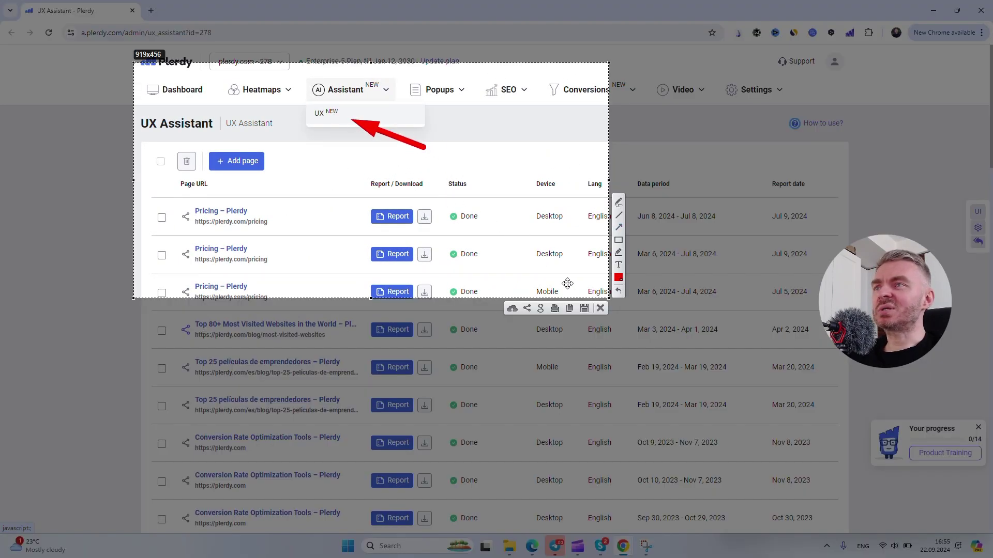
pyautogui.hotkey('ctrl', 'c')
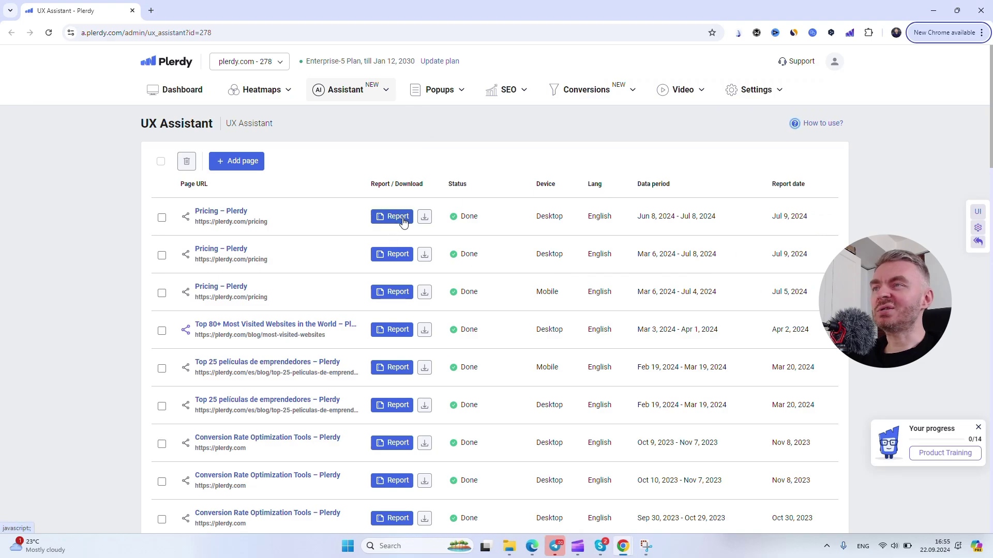
pyautogui.click(397, 219)
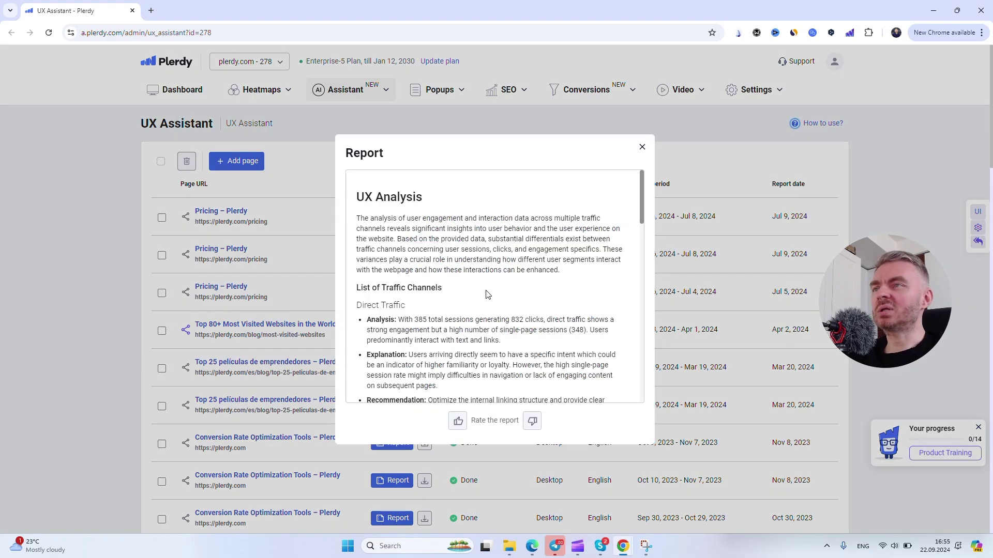
pyautogui.scroll(-5, 497, 299)
pyautogui.scroll(-5, 497, 299)
pyautogui.scroll(-5, 497, 298)
pyautogui.press('Escape')
pyautogui.scroll(-1, 401, 285)
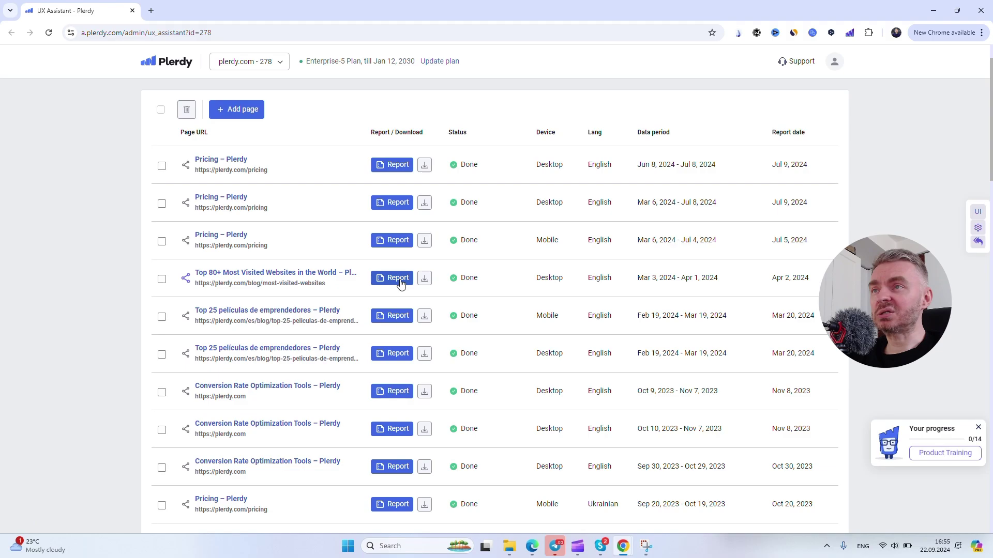
pyautogui.click(400, 285)
pyautogui.scroll(-2, 496, 298)
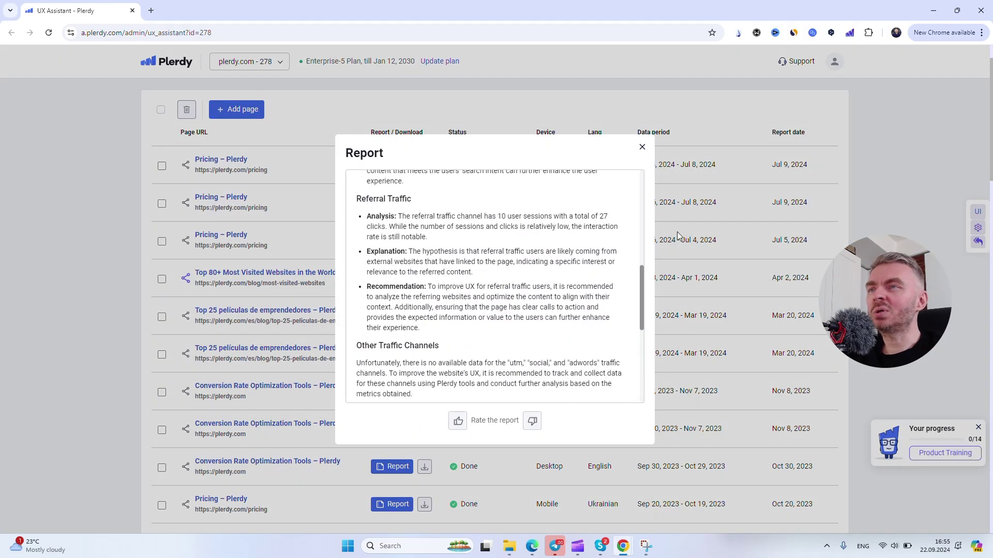
pyautogui.scroll(1, 504, 260)
pyautogui.scroll(5, 505, 259)
pyautogui.press('Escape')
pyautogui.scroll(-1, 433, 283)
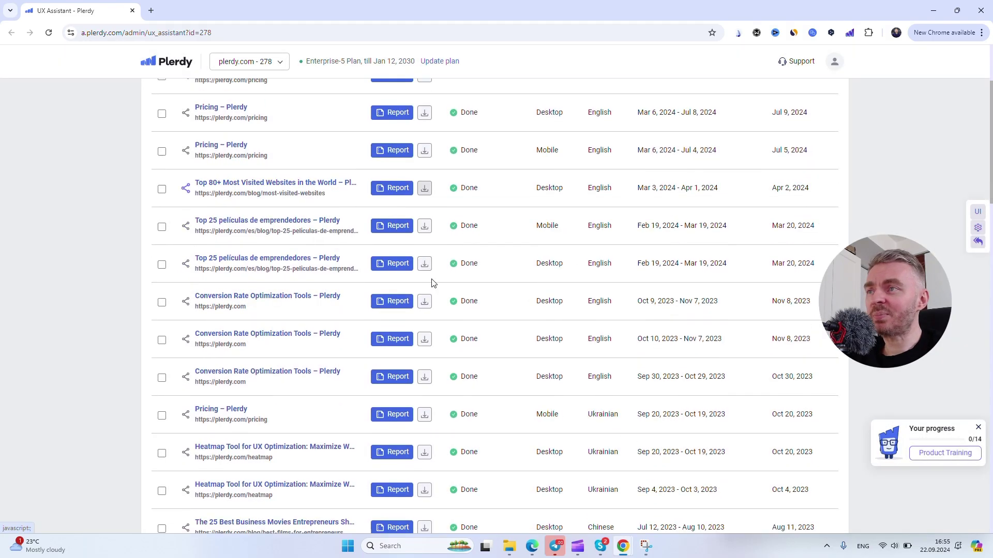
pyautogui.scroll(-1, 431, 283)
pyautogui.click(400, 288)
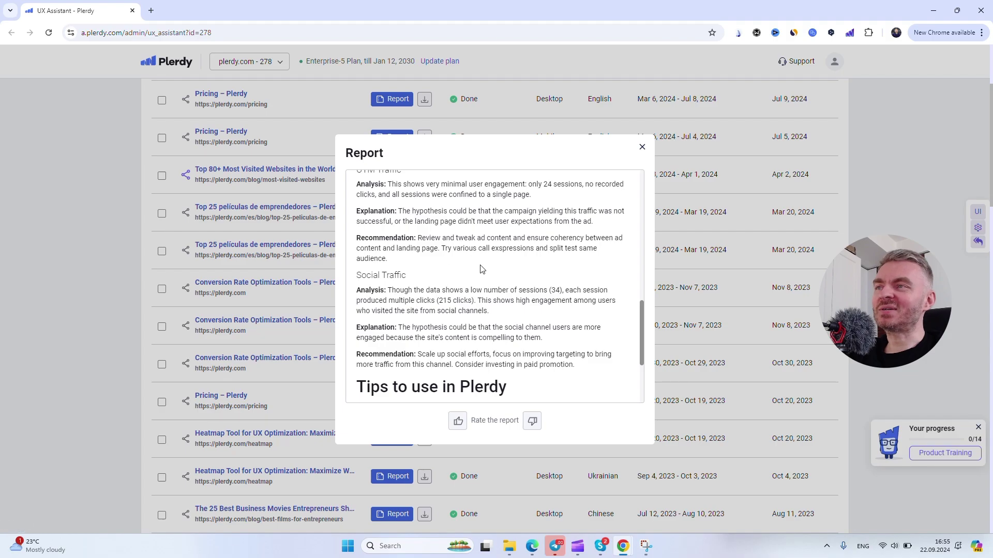
pyautogui.scroll(-2, 480, 269)
pyautogui.scroll(3, 482, 272)
pyautogui.scroll(3, 485, 274)
pyautogui.scroll(3, 487, 275)
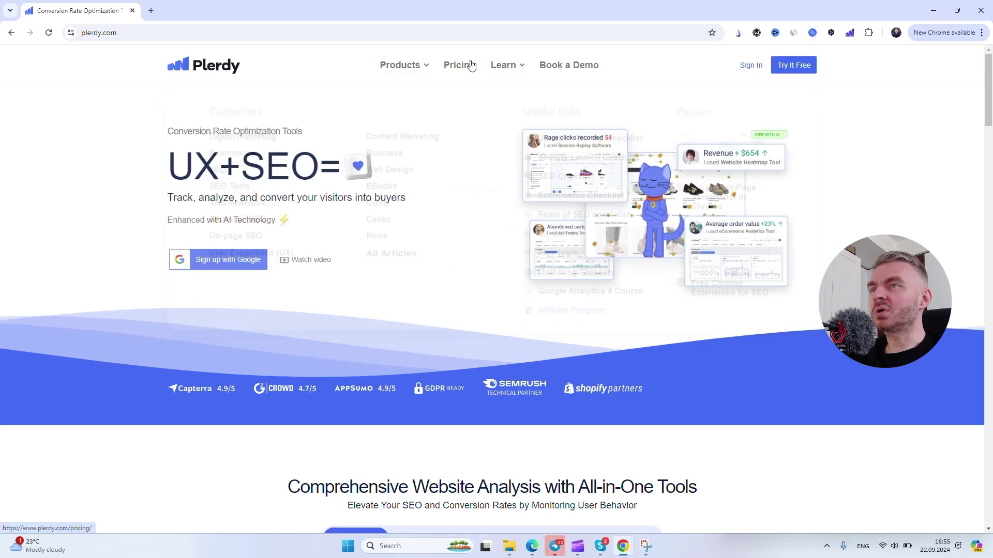
# Go to the Plerdy pricing page.
pyautogui.click(459, 65)
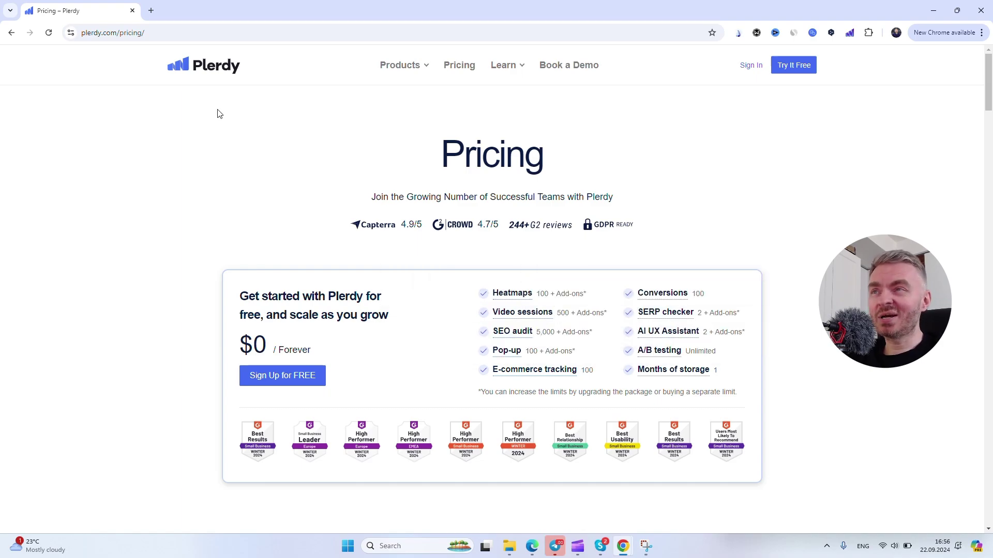
pyautogui.moveTo(404, 65)
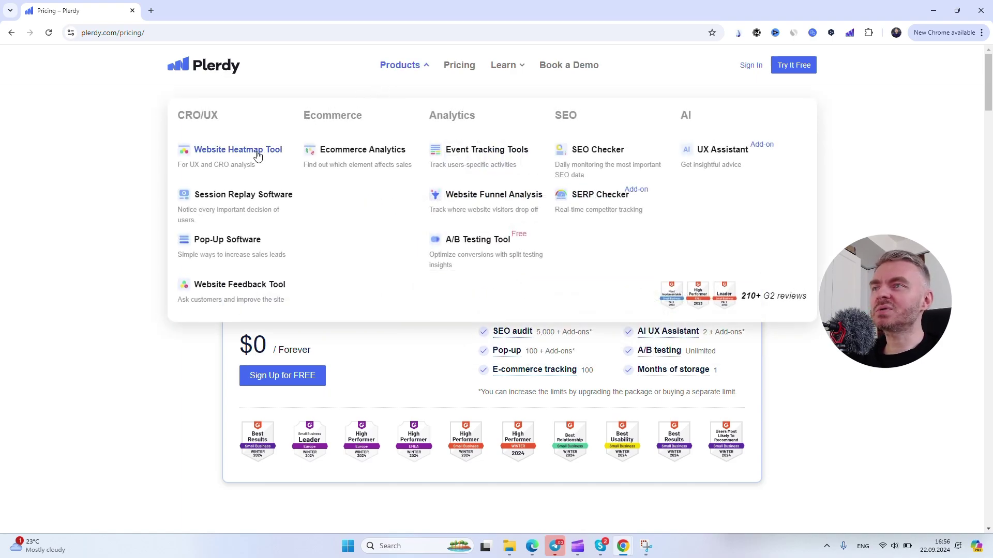
pyautogui.scroll(-2, 524, 210)
pyautogui.scroll(-2, 535, 215)
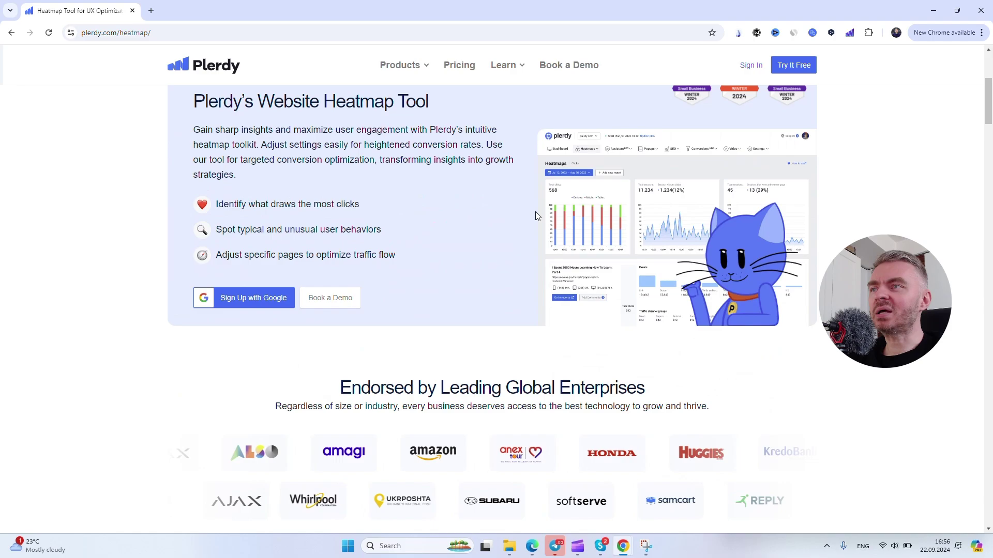
pyautogui.scroll(-3, 539, 216)
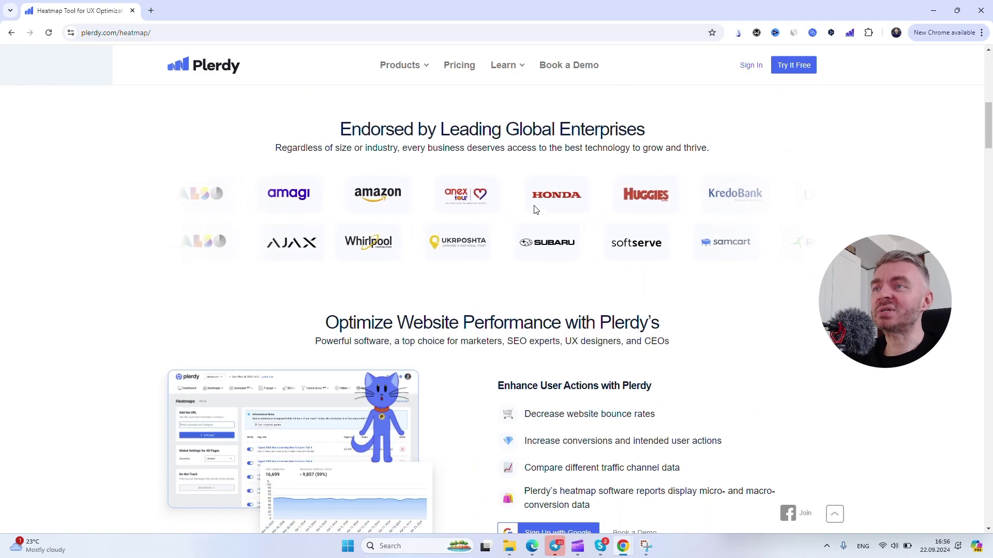